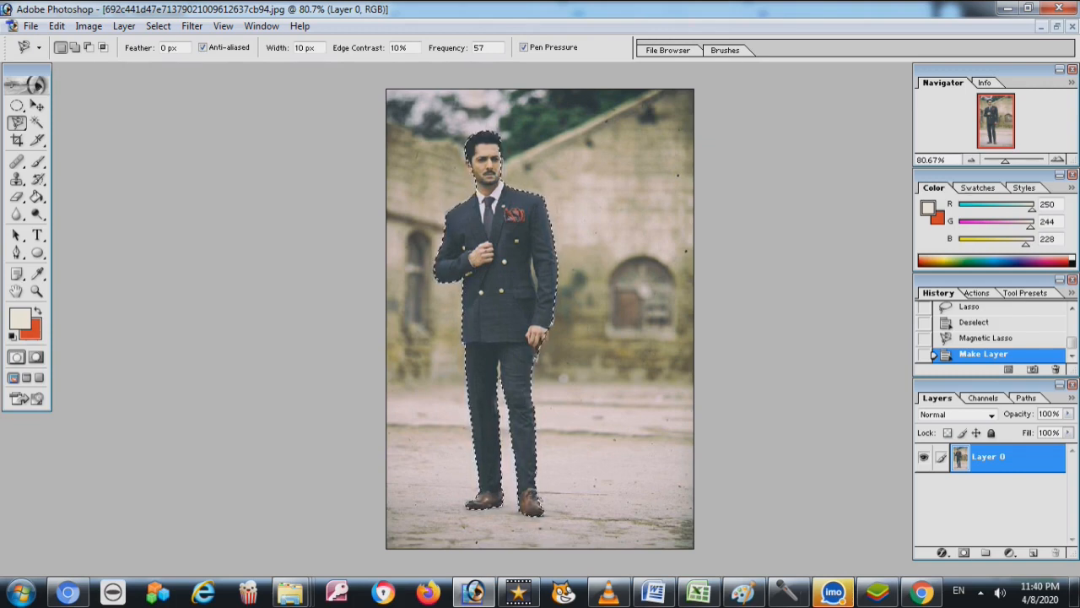
# - Copy the selected cut-out of the man in the suit from the photo
pyautogui.click(15, 234)
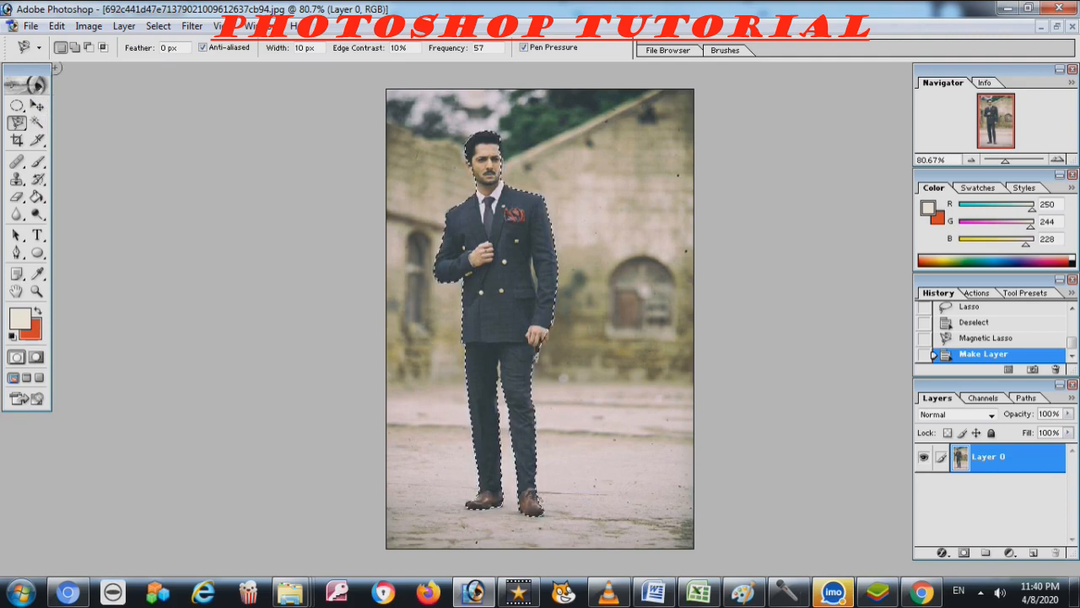
pyautogui.click(56, 27)
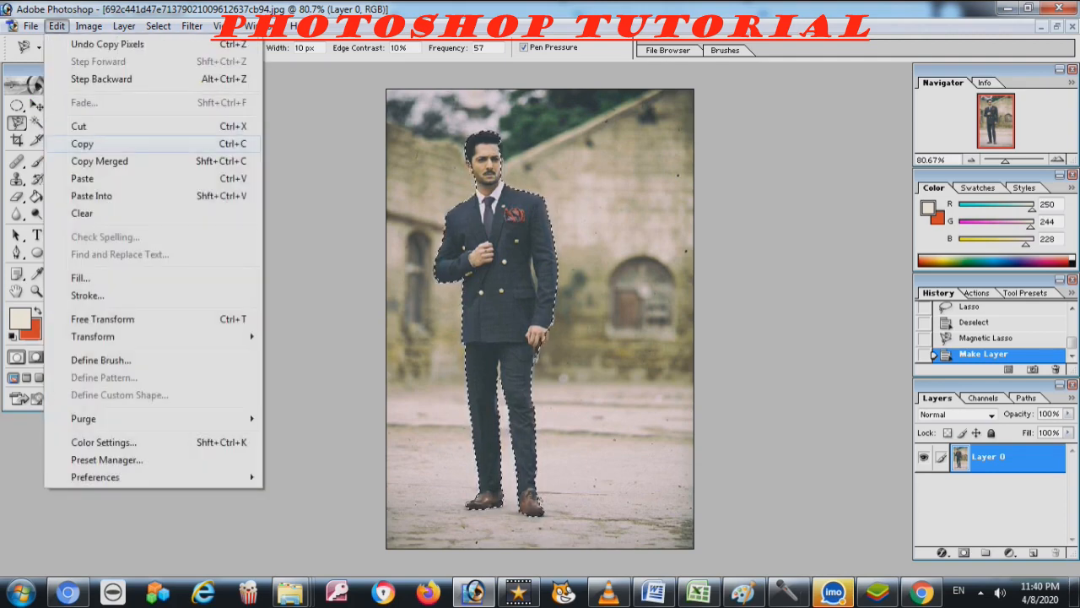
pyautogui.click(252, 143)
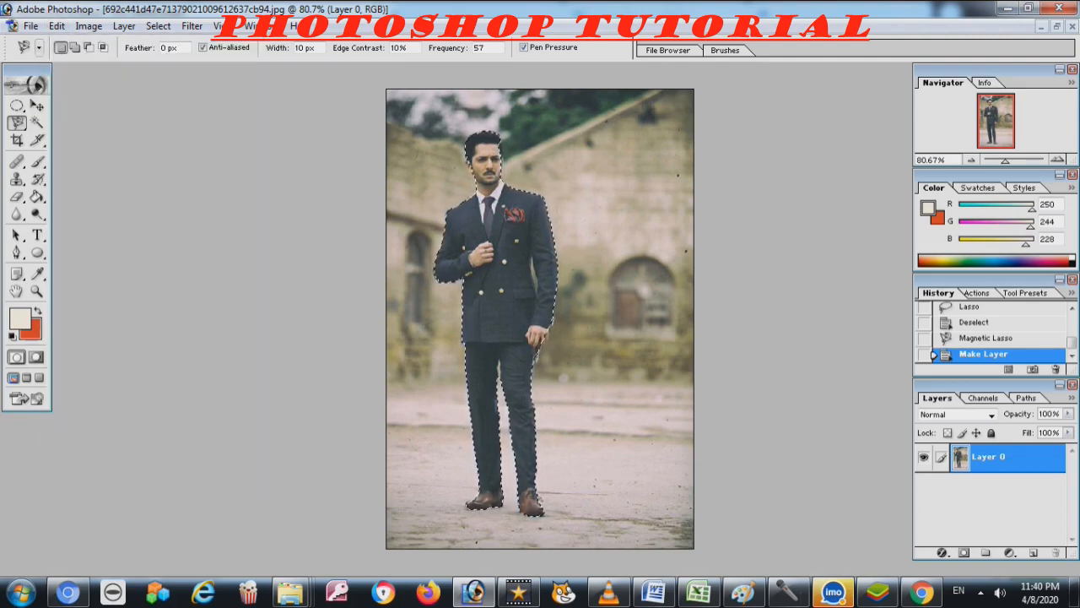
# - Create a blank transparent document at the preset size, and switch back to the photo's window
pyautogui.click(31, 26)
pyautogui.click(51, 44)
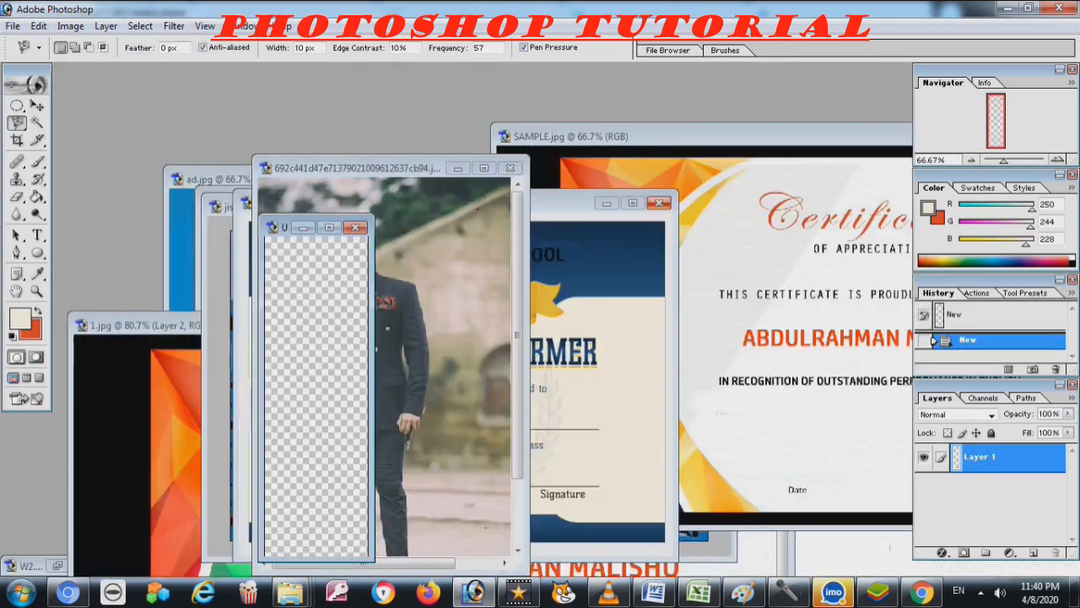
pyautogui.hotkey('ctrl', 'Tab')
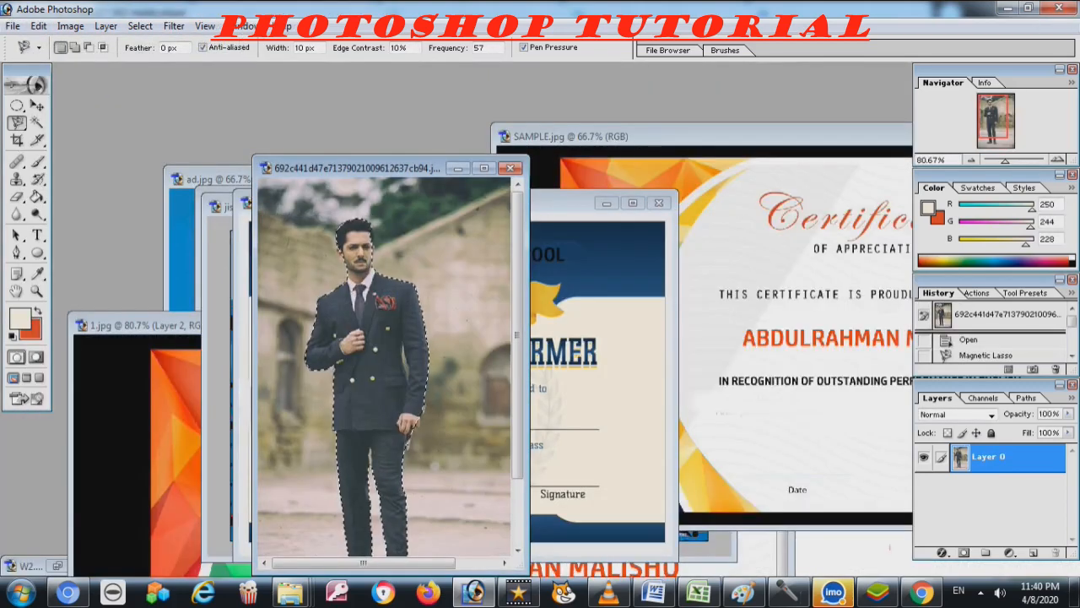
# - Create a transparent document 300 pixels wide and 400 pixels high, and maximise its window
pyautogui.click(13, 27)
pyautogui.click(48, 44)
pyautogui.moveTo(518, 260); pyautogui.dragTo(496, 260)
pyautogui.write('300')
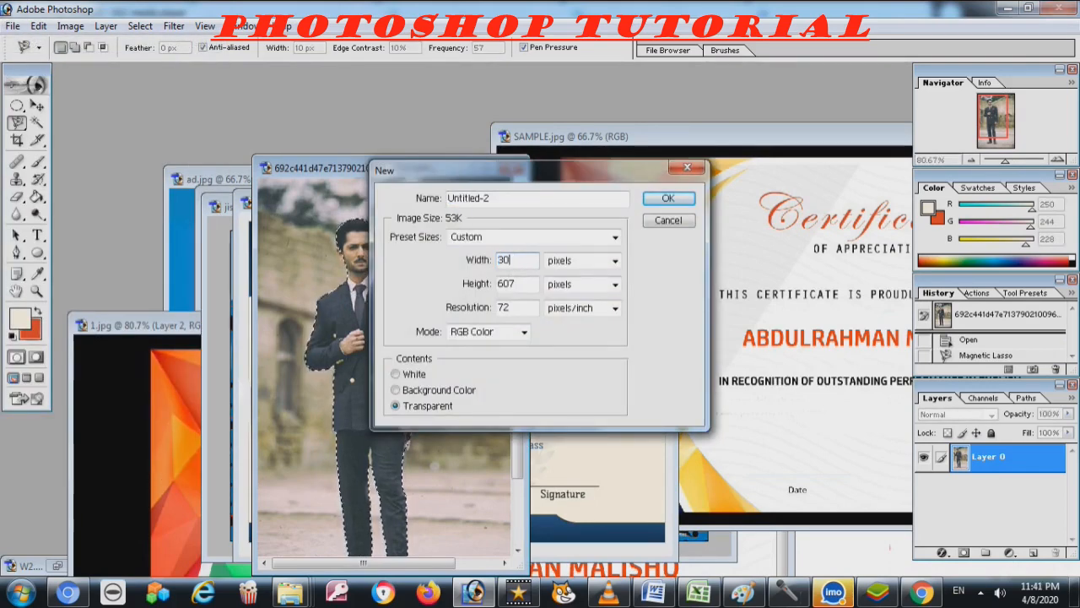
pyautogui.press('Tab')
pyautogui.press('Tab')
pyautogui.write('400')
pyautogui.press('Return')
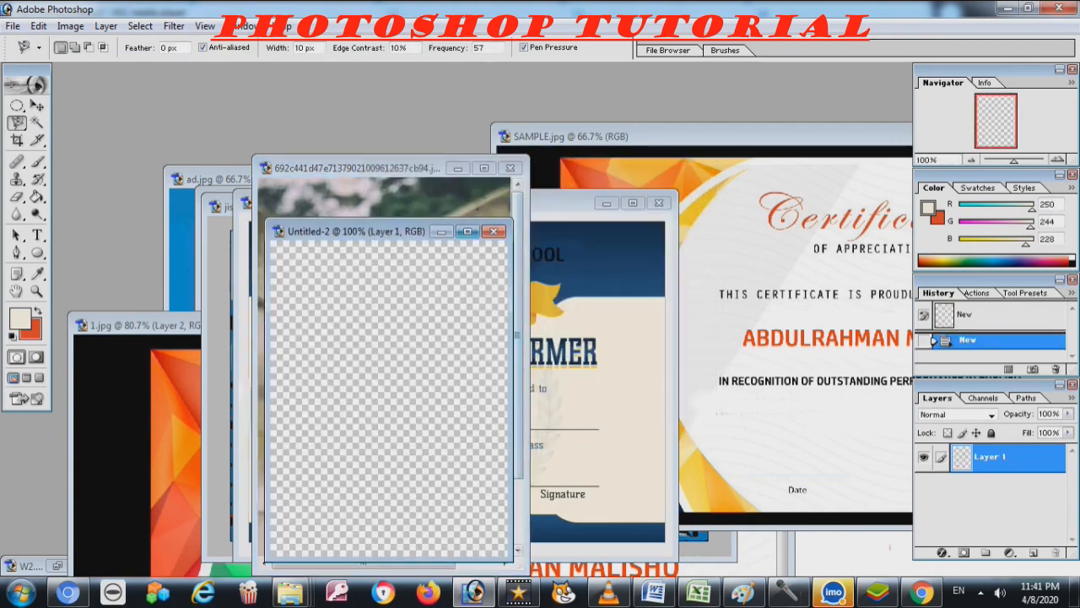
pyautogui.click(468, 231)
# - Create a new document with white contents, 400 pixels wide and 400 pixels high
pyautogui.click(31, 25)
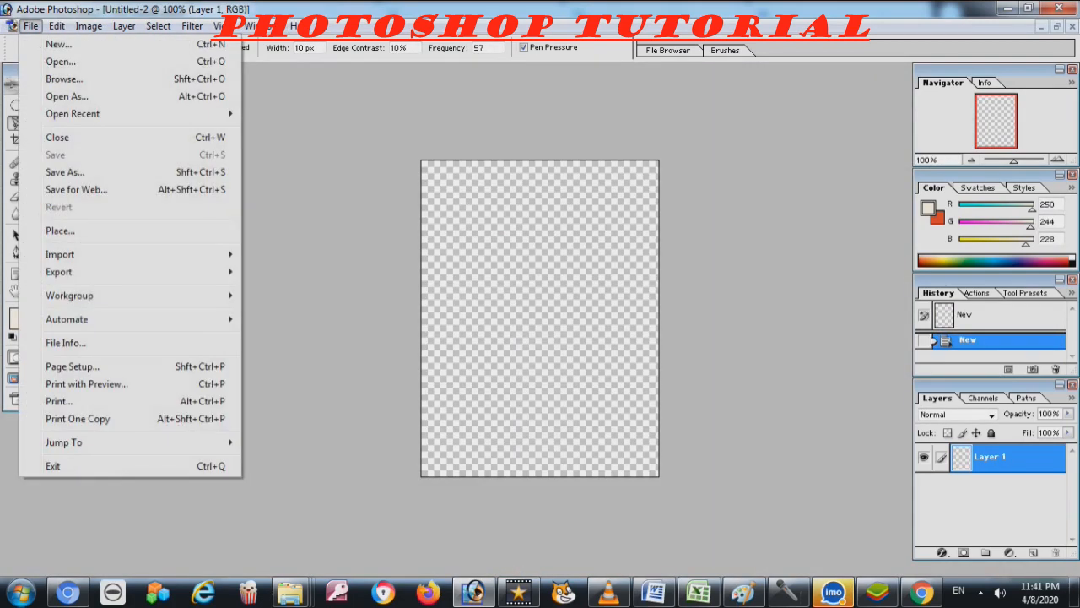
pyautogui.moveTo(57, 26)
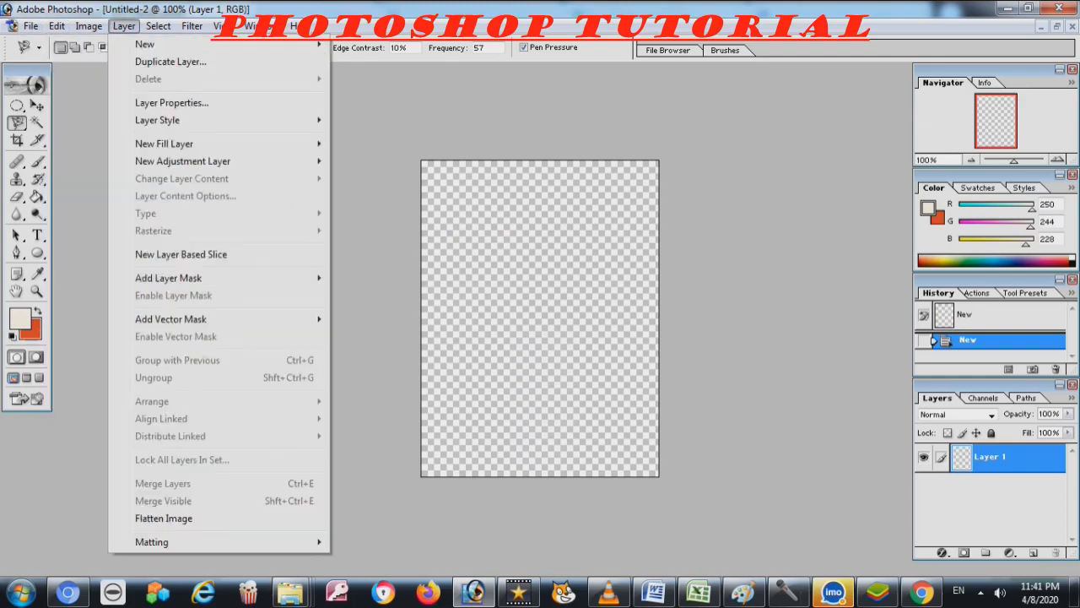
pyautogui.click(59, 44)
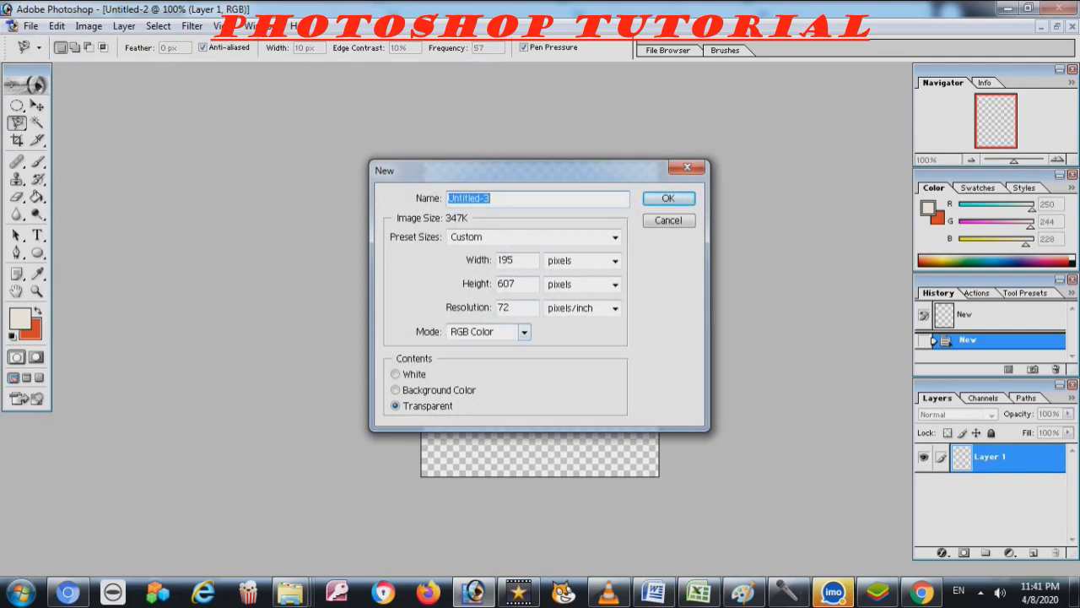
pyautogui.click(396, 374)
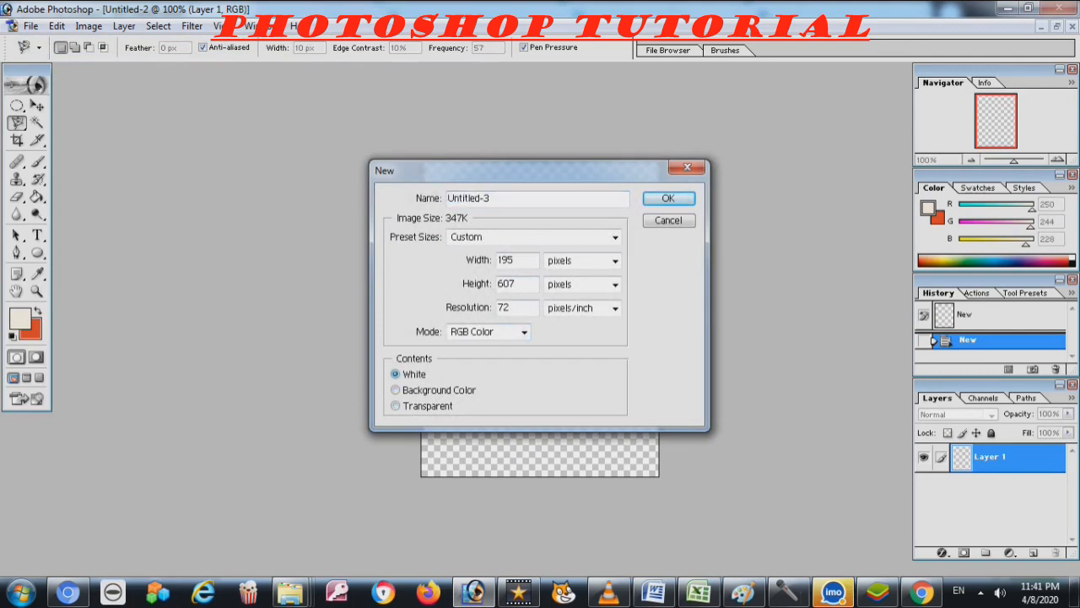
pyautogui.doubleClick(507, 260)
pyautogui.write('400')
pyautogui.press('Tab')
pyautogui.press('Tab')
pyautogui.write('400')
pyautogui.press('Return')
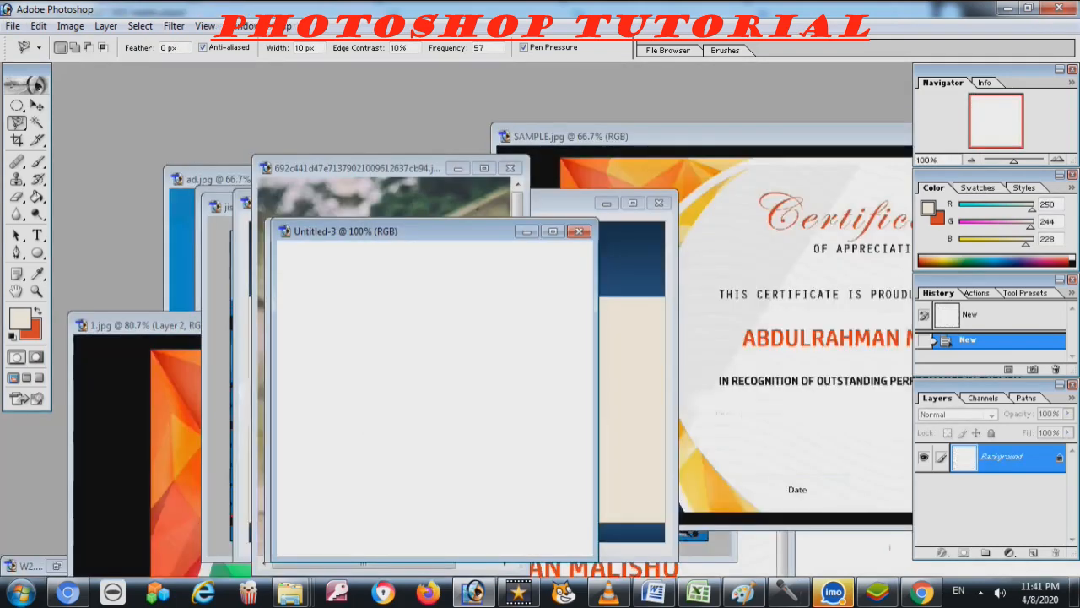
# - Maximise the white document's window and paste the copied man into it as a new layer
pyautogui.click(552, 230)
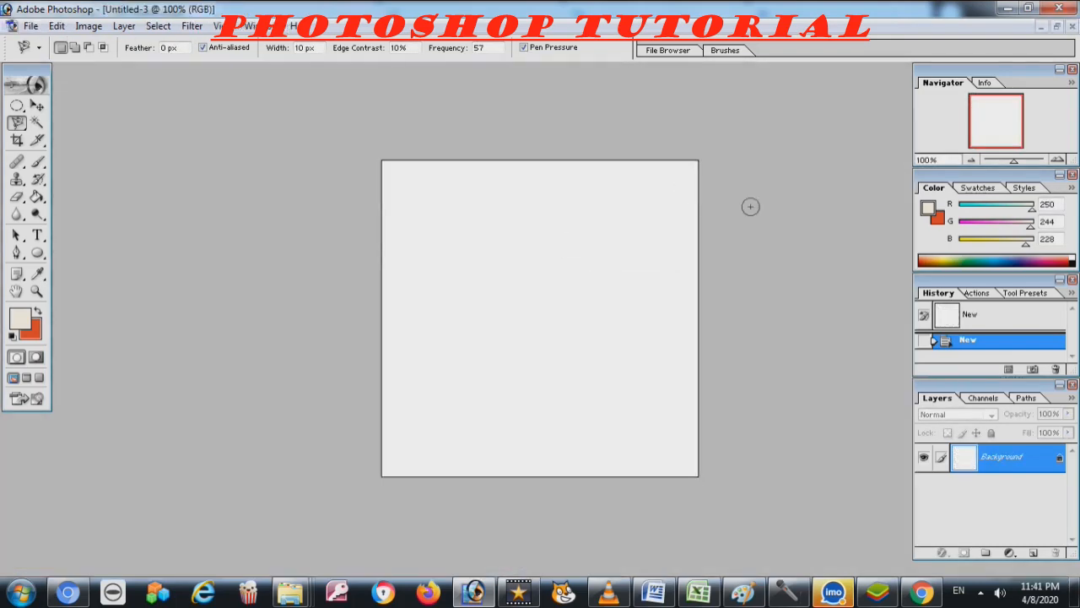
pyautogui.hotkey('ctrl', 'v')
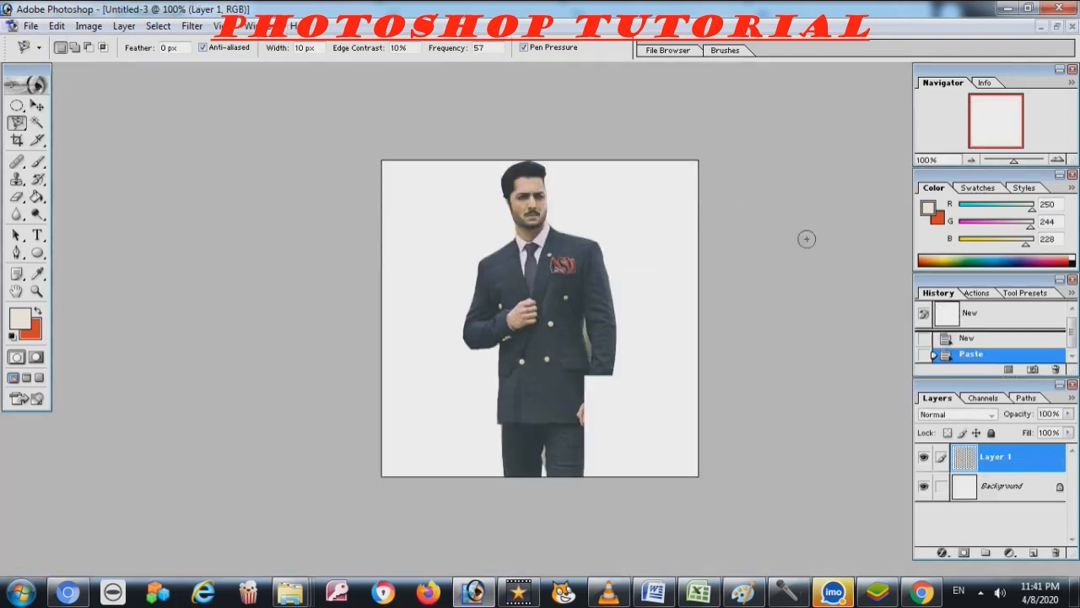
pyautogui.press('v')
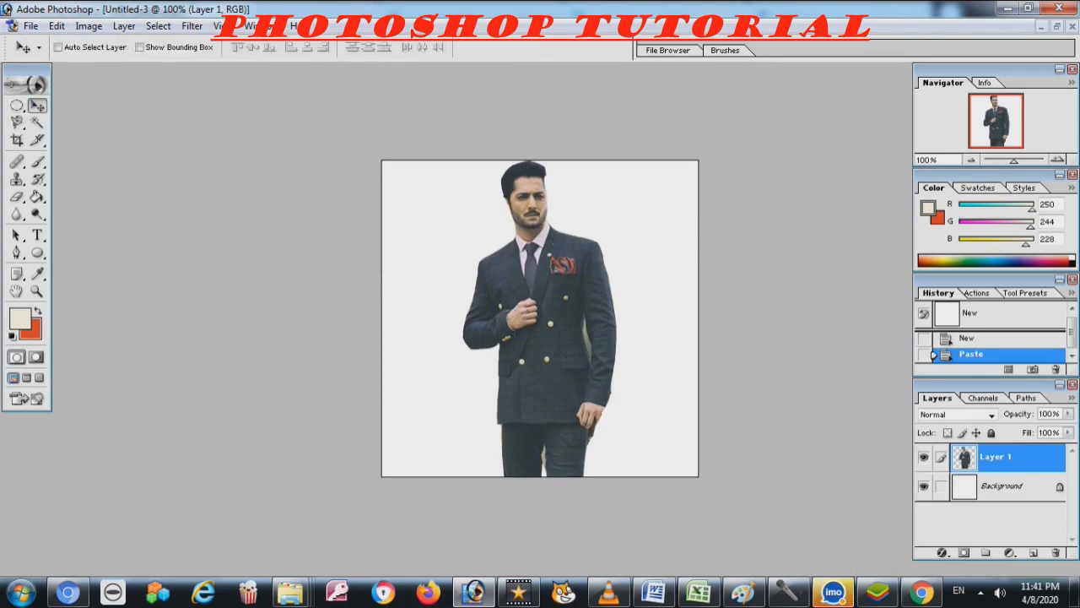
# - Free-transform the pasted man to about 72.3% width and 65.9% height so the whole figure fits the canvas, and apply it
pyautogui.click(57, 25)
pyautogui.moveTo(126, 336)
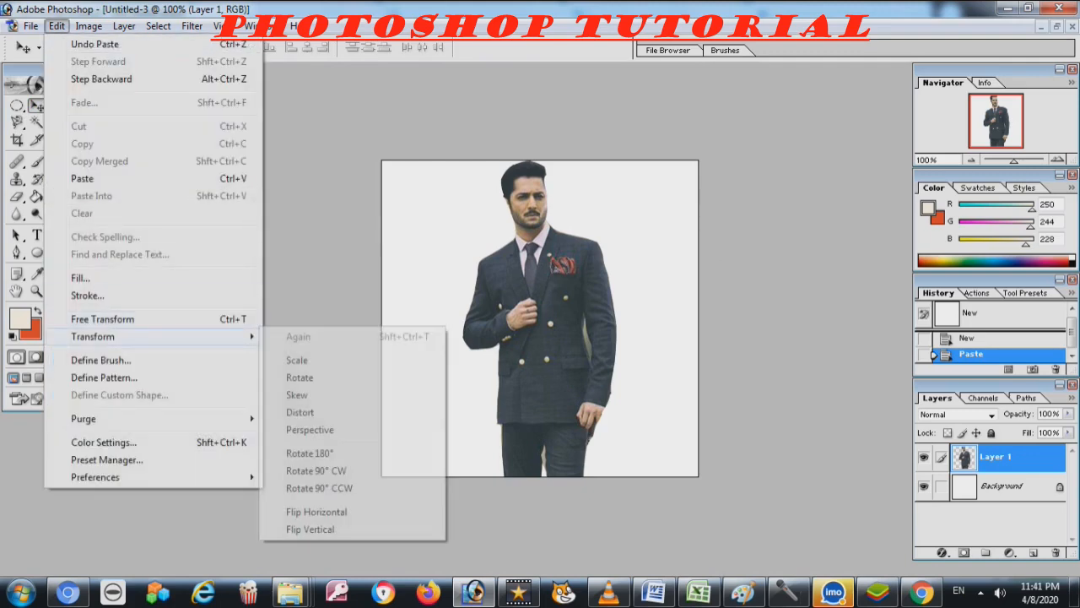
pyautogui.click(56, 25)
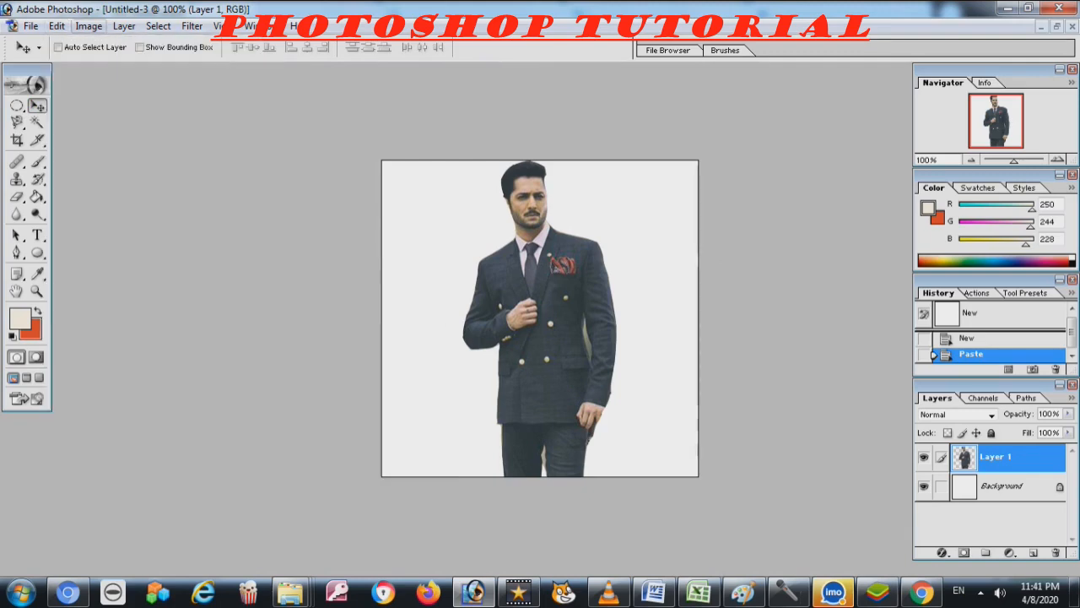
pyautogui.hotkey('ctrl', 't')
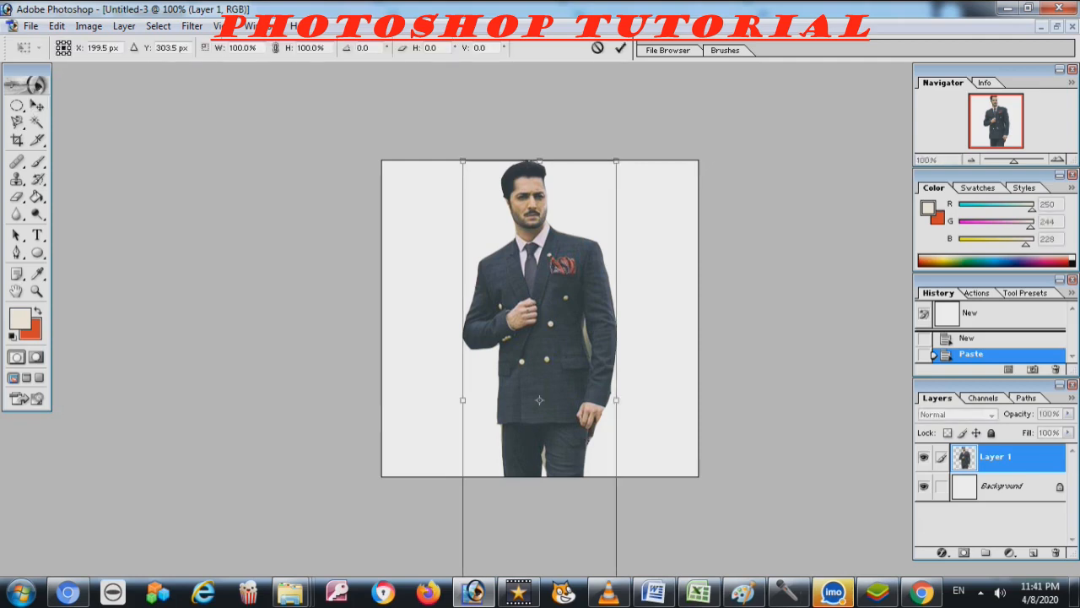
pyautogui.hotkey('ctrl', '-')
pyautogui.hotkey('ctrl', '-')
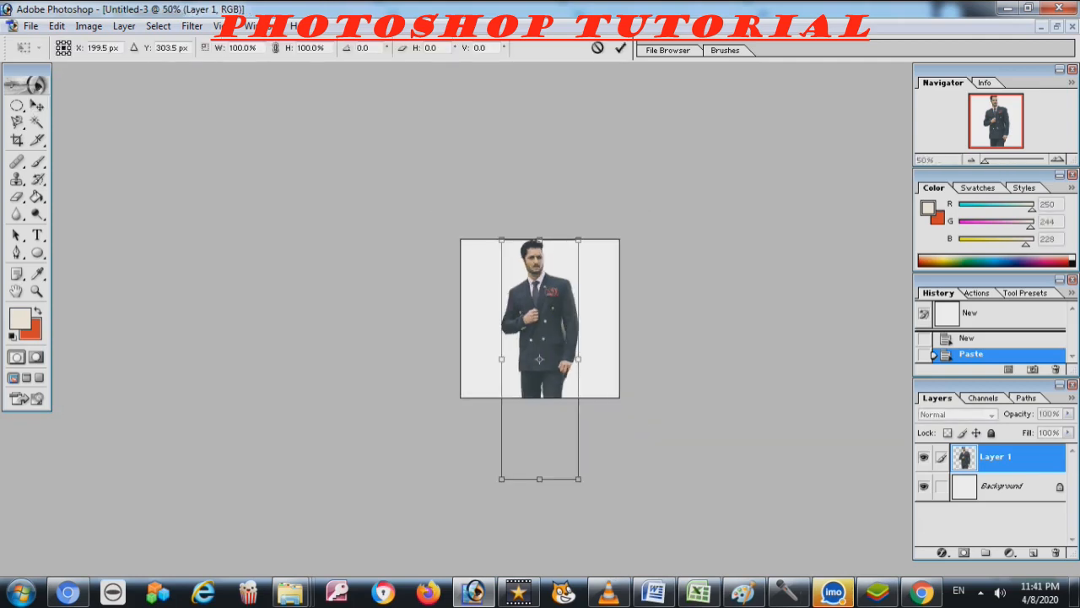
pyautogui.moveTo(578, 478); pyautogui.dragTo(556, 397)
pyautogui.hotkey('ctrl', '+')
pyautogui.hotkey('ctrl', '+')
pyautogui.hotkey('ctrl', '+')
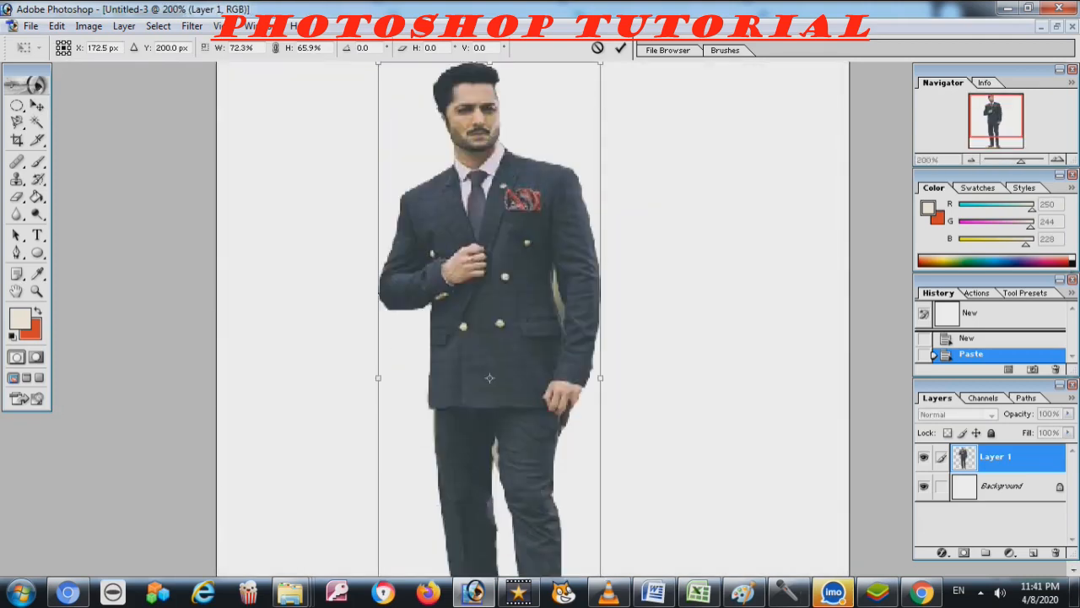
pyautogui.press('z')
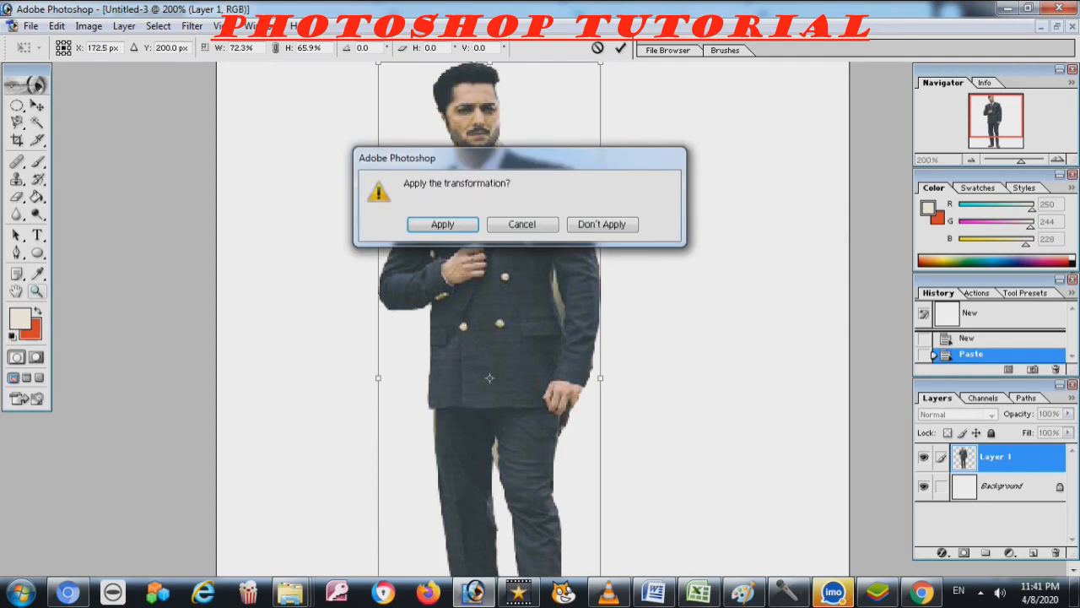
pyautogui.press('Return')
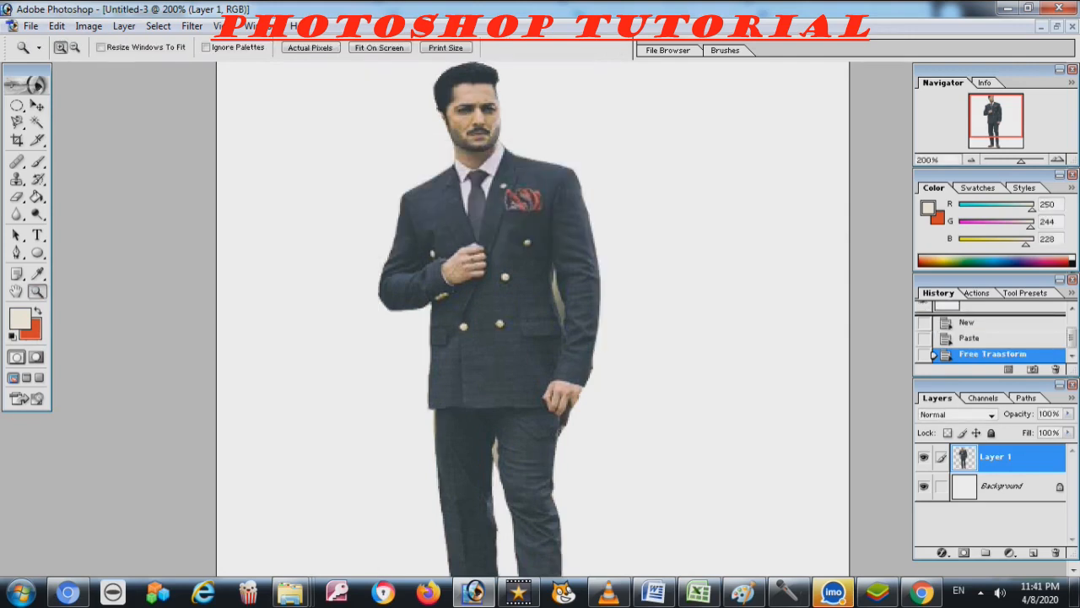
# - Move the man on Layer 1 horizontally towards the left edge of the canvas, leaving empty space on his right
pyautogui.scroll(-3, 532, 316)
pyautogui.scroll(2, 532, 316)
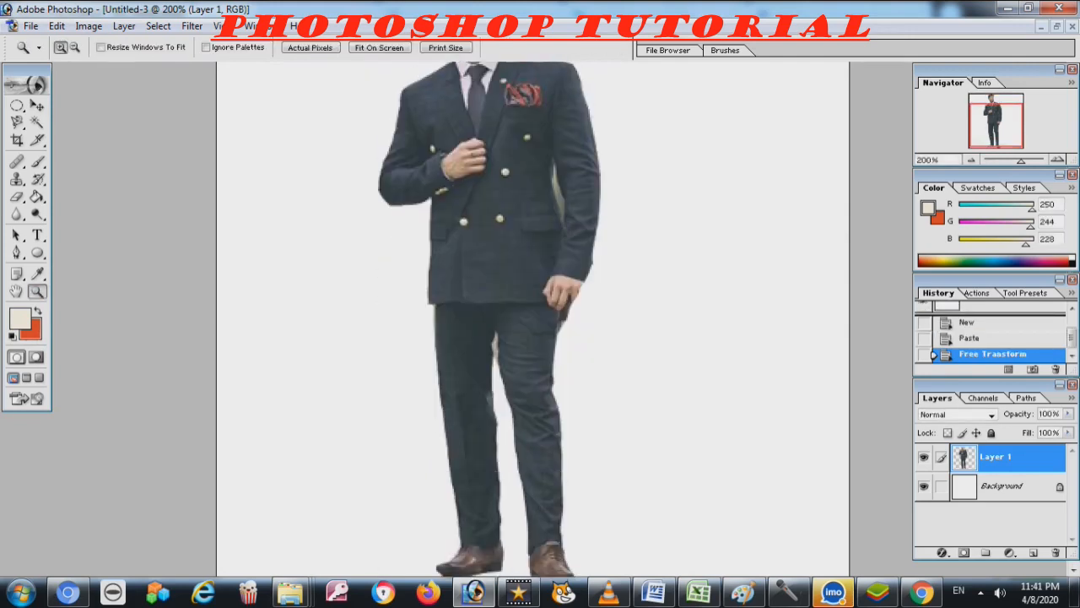
pyautogui.scroll(3, 532, 317)
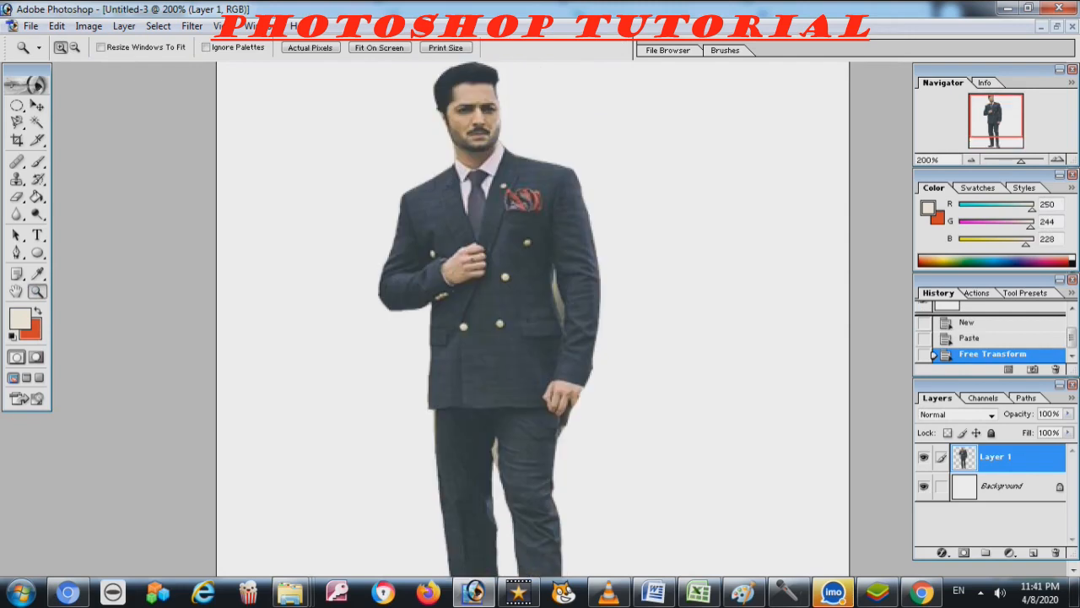
pyautogui.press('v')
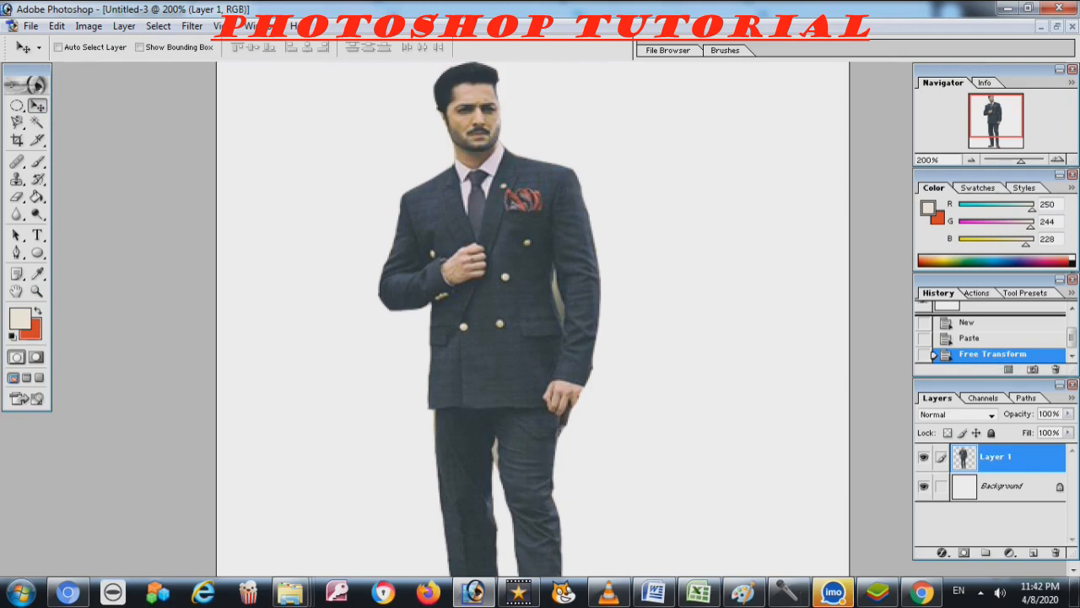
pyautogui.click(1004, 486)
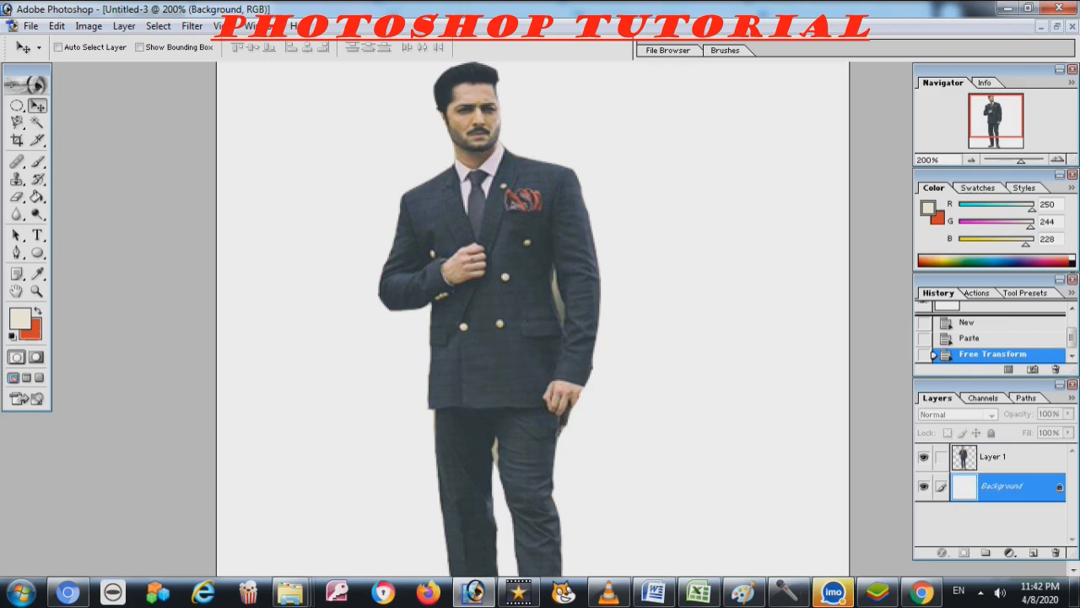
pyautogui.press('Right')
pyautogui.press('Return')
pyautogui.click(996, 458)
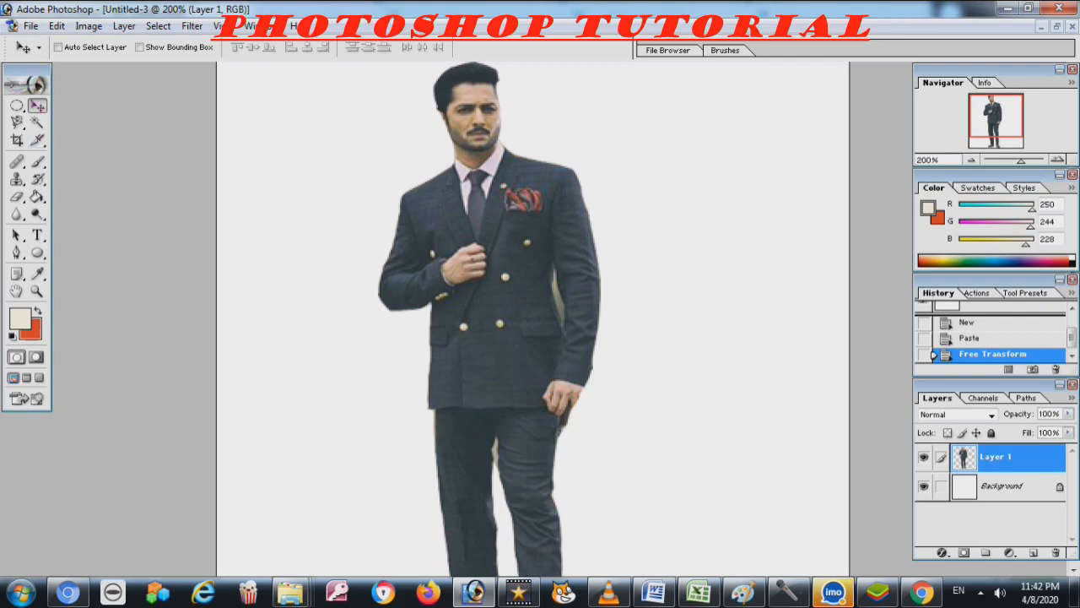
pyautogui.moveTo(506, 245); pyautogui.dragTo(381, 244)
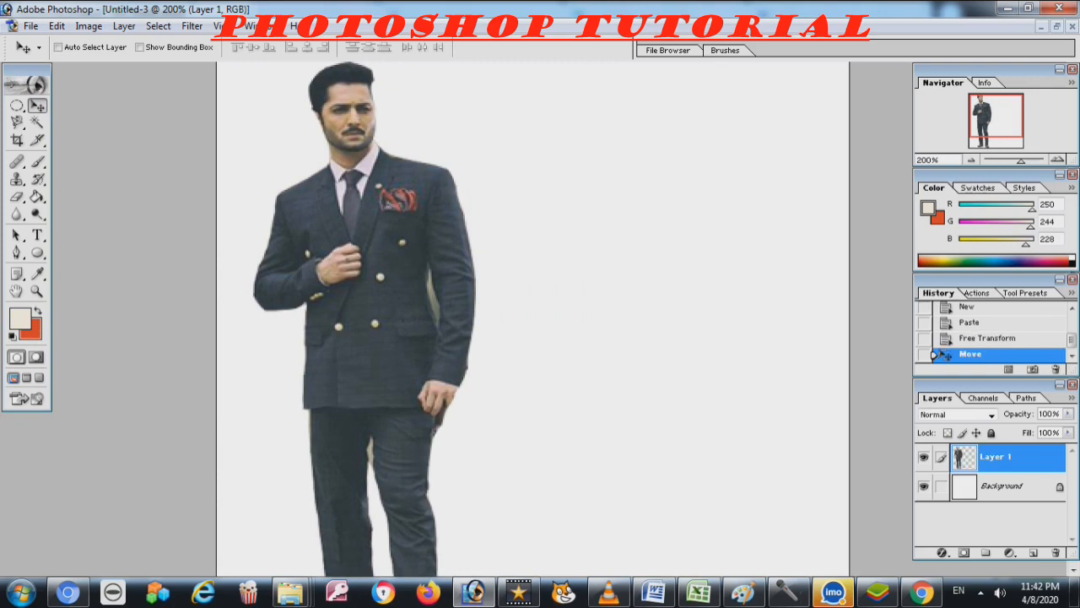
# - Open the blending options of the man's layer and add a drop shadow to it
pyautogui.scroll(-3, 534, 319)
pyautogui.scroll(3, 533, 319)
pyautogui.rightClick(996, 457)
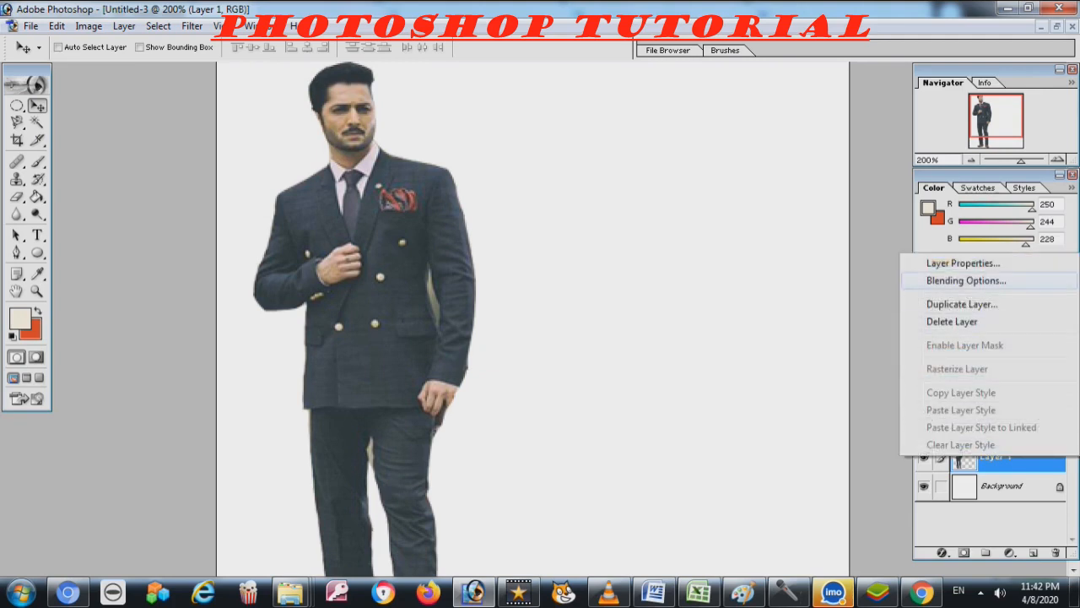
pyautogui.press('Escape')
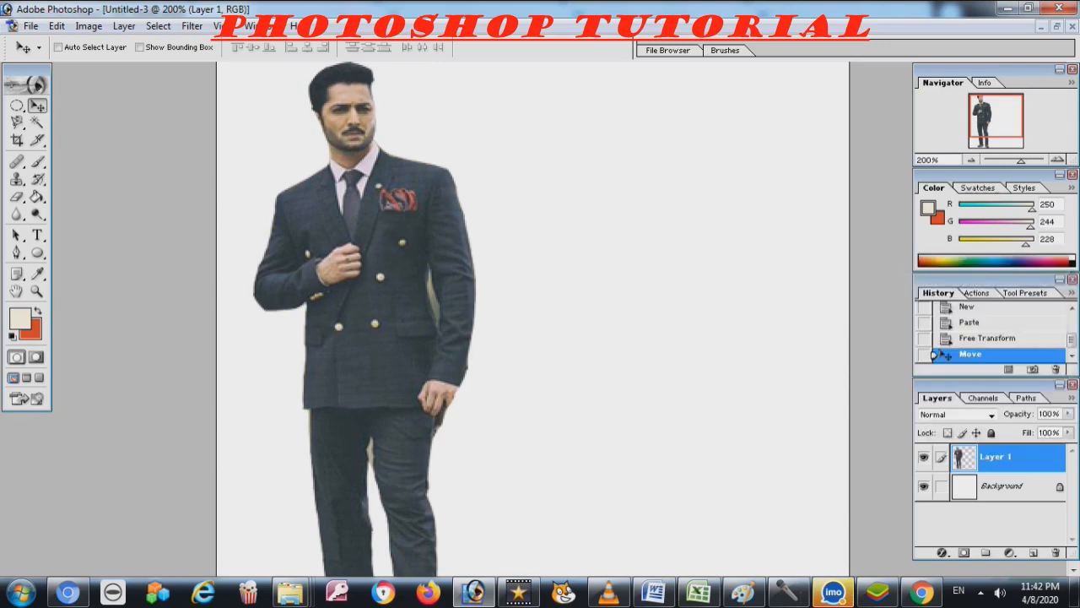
pyautogui.moveTo(549, 237); pyautogui.dragTo(846, 110)
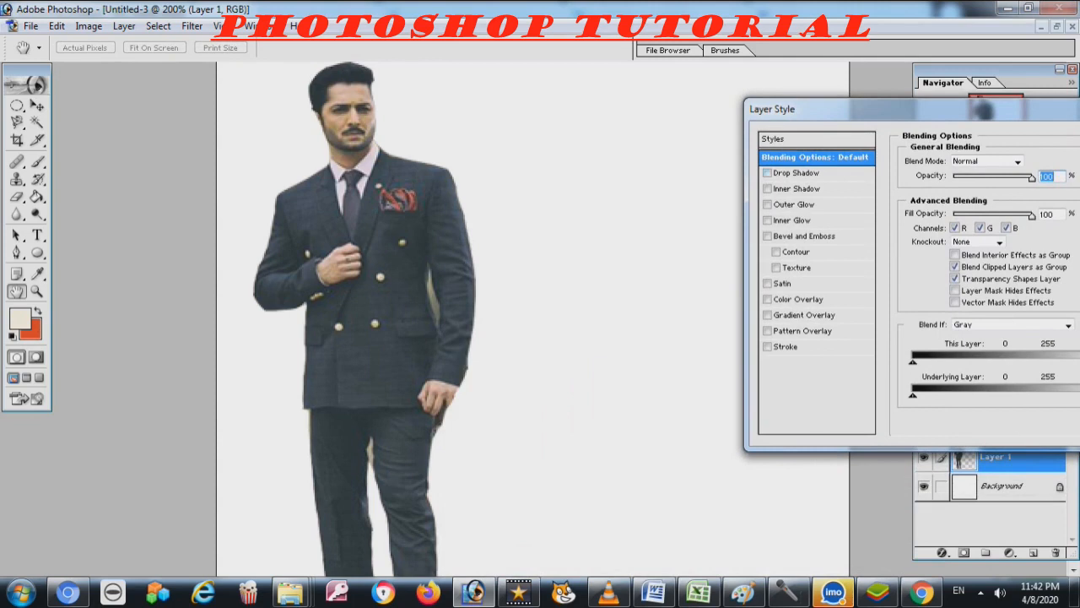
pyautogui.click(795, 173)
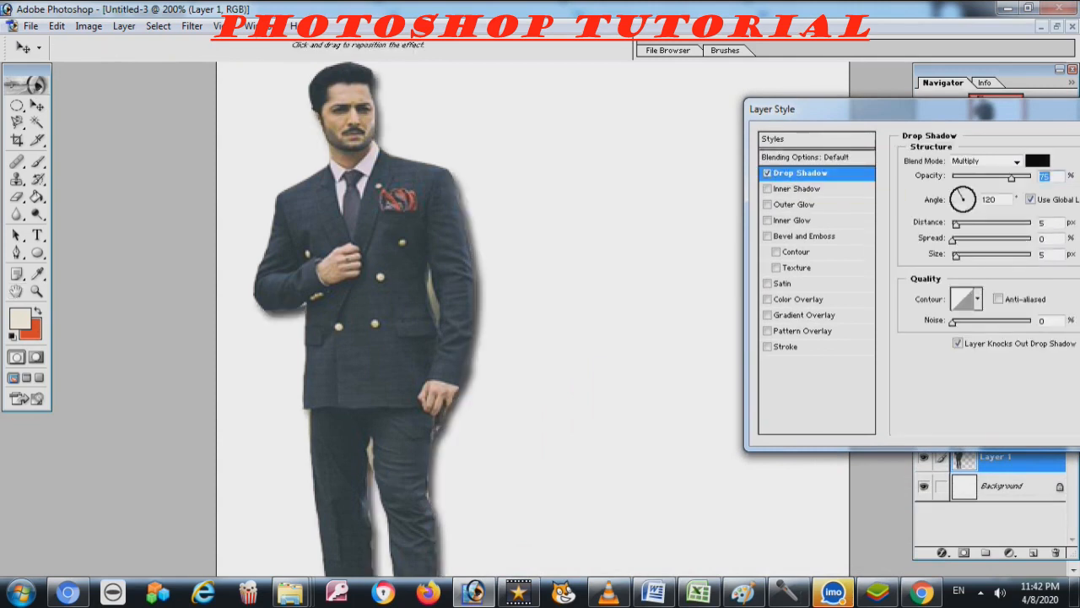
# - Reposition the drop shadow into the empty space beside the man, at an angle of about 179° and a distance of about 161 px
pyautogui.moveTo(878, 108); pyautogui.dragTo(700, 117)
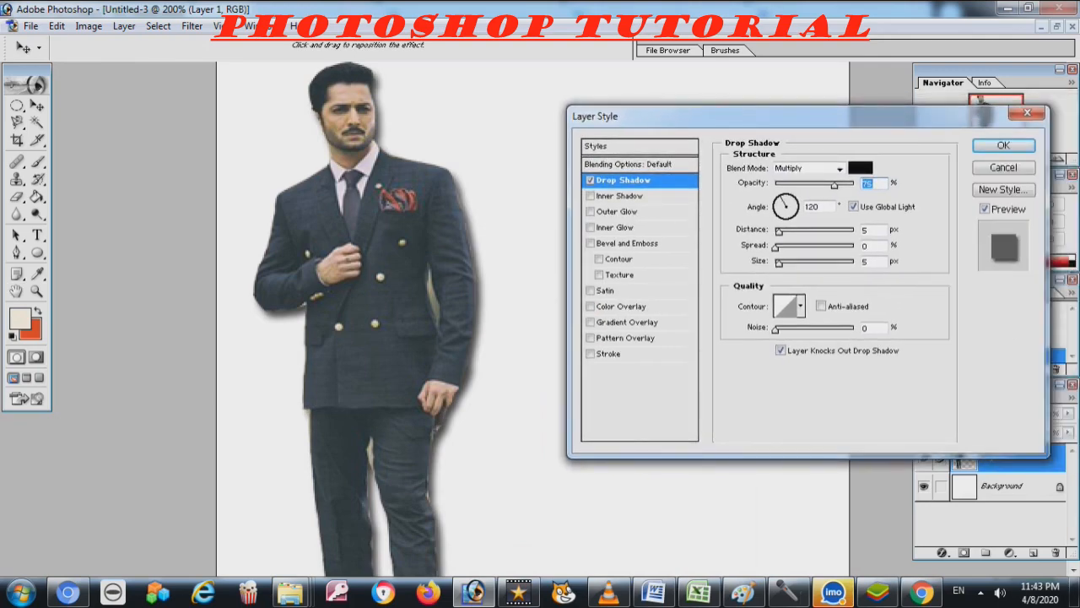
pyautogui.moveTo(595, 116); pyautogui.dragTo(732, 129)
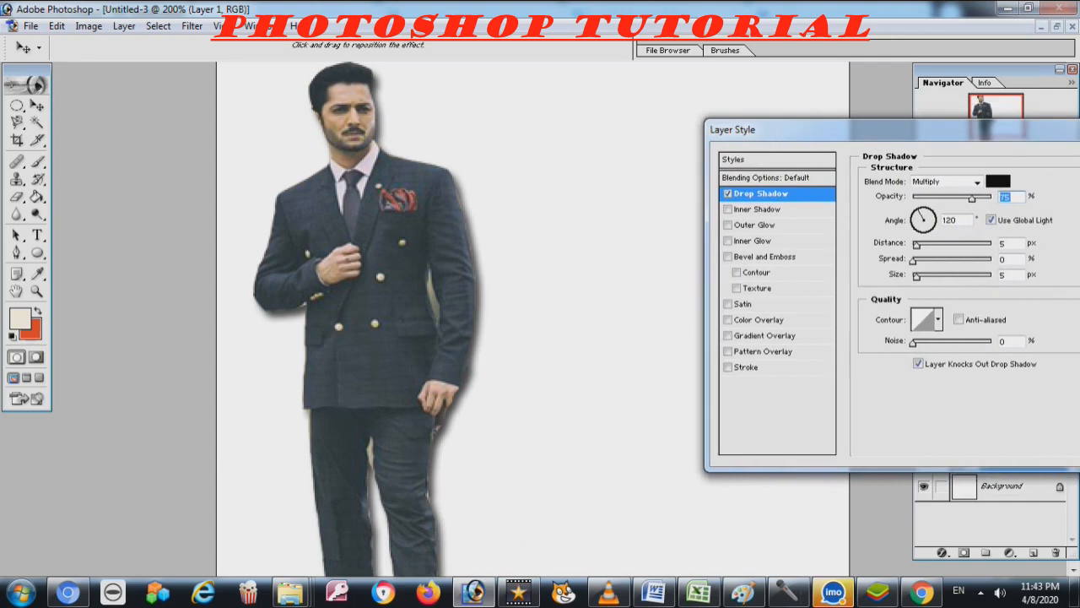
pyautogui.moveTo(439, 287); pyautogui.dragTo(693, 285)
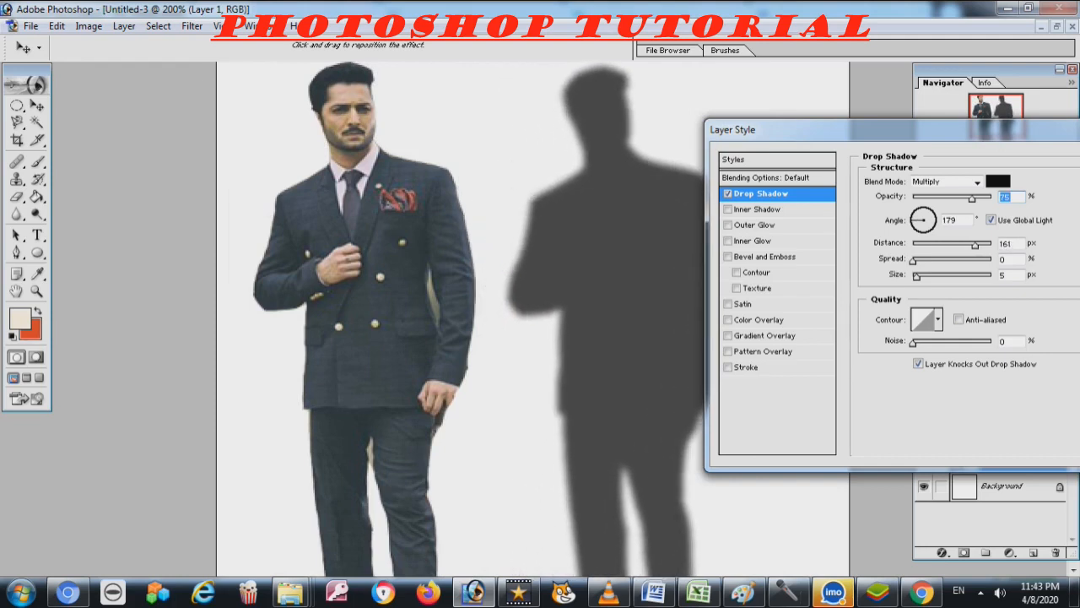
# - Lower the drop shadow's opacity to 50%, try the Darken and Overlay blend modes, and set the mode to Normal
pyautogui.moveTo(972, 200)
pyautogui.mouseDown()
pyautogui.moveTo(929, 199)
pyautogui.moveTo(952, 199)
pyautogui.mouseUp()
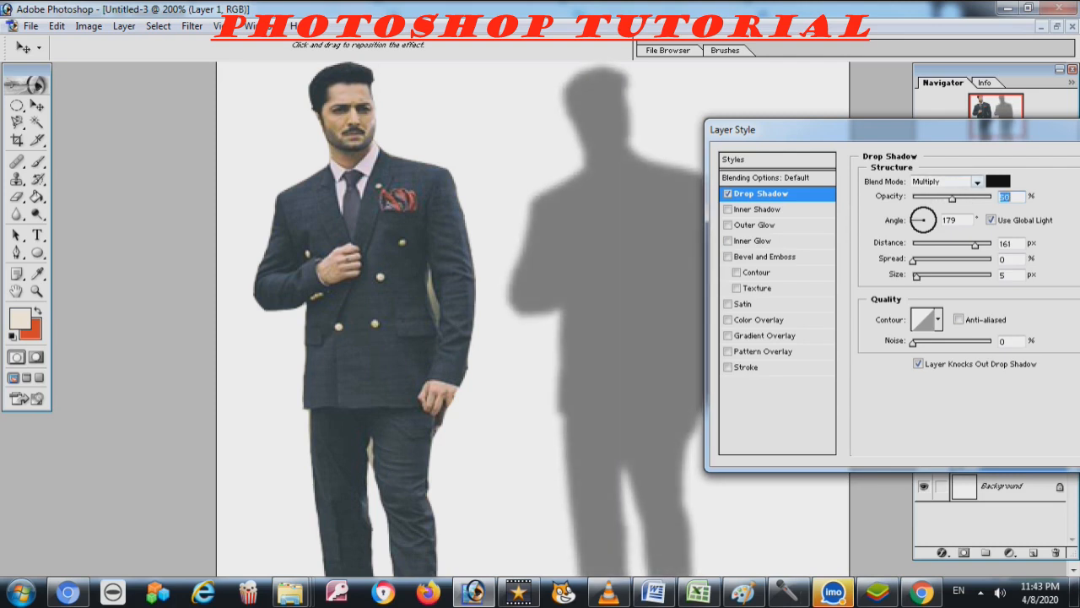
pyautogui.click(977, 182)
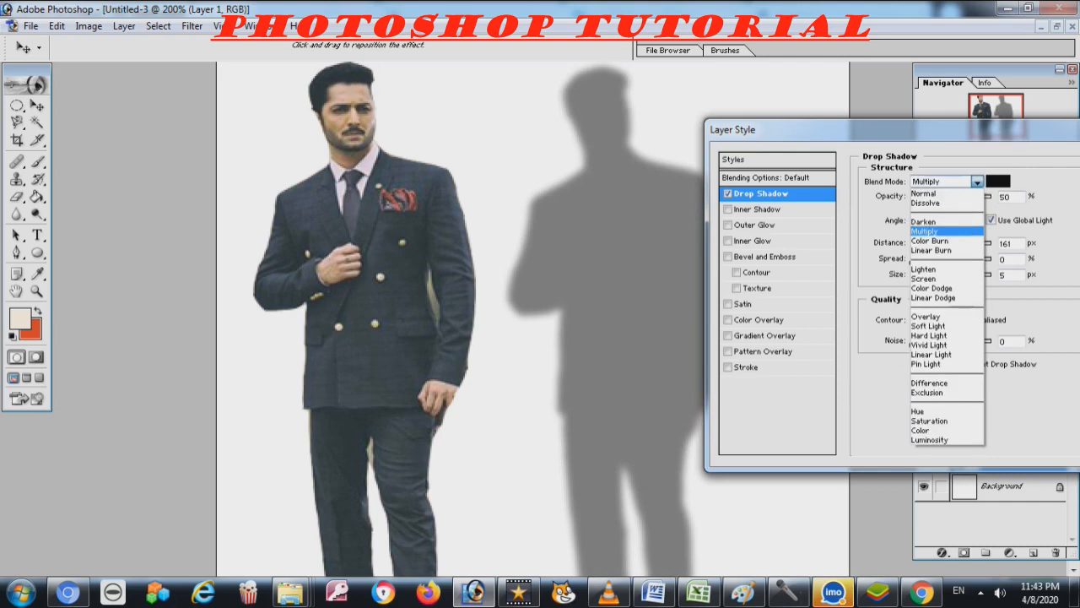
pyautogui.click(945, 222)
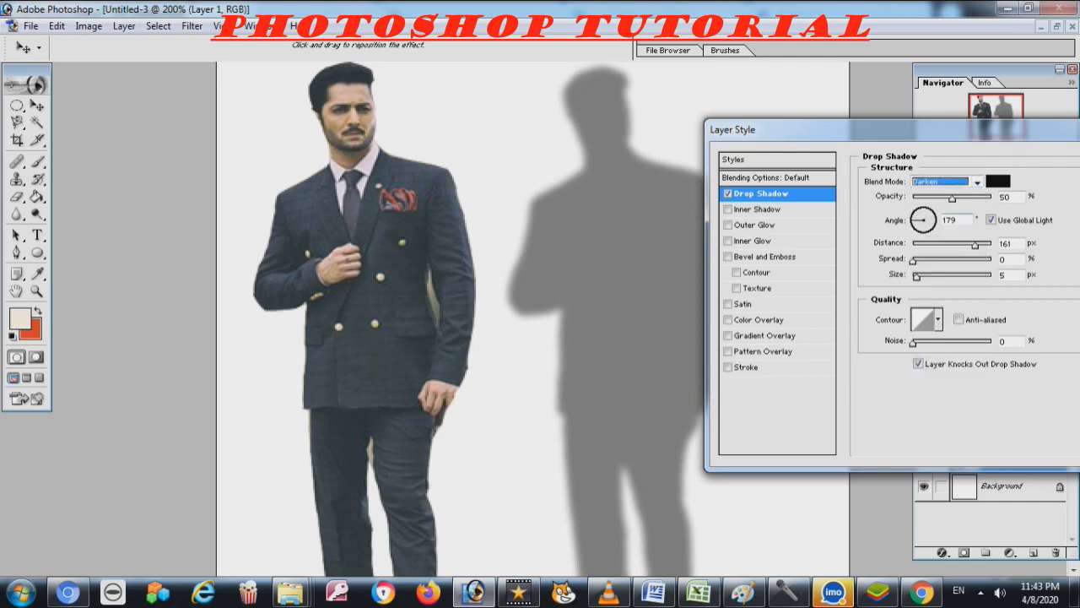
pyautogui.click(976, 182)
pyautogui.click(941, 316)
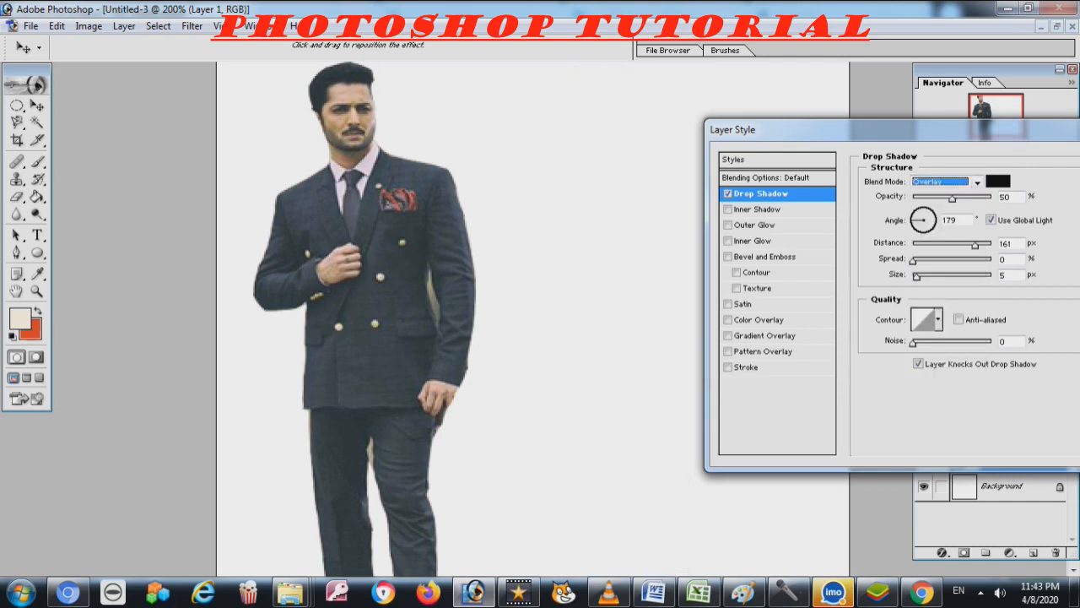
pyautogui.click(977, 181)
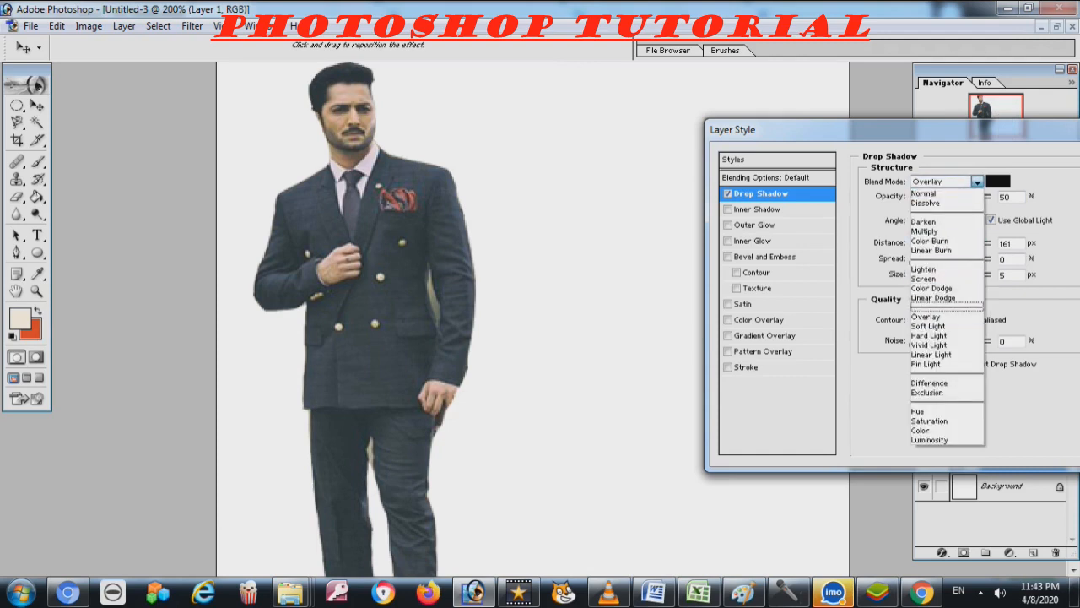
pyautogui.click(928, 193)
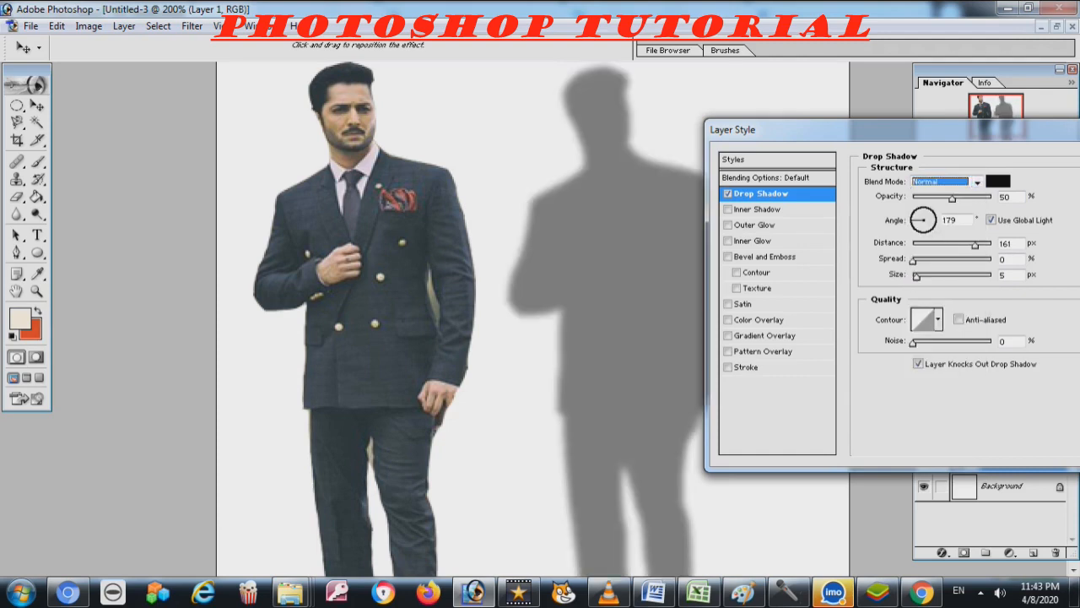
# - Set the drop shadow's angle to 166°, its distance to 150 px and its spread to 28%
pyautogui.moveTo(917, 218); pyautogui.dragTo(921, 211)
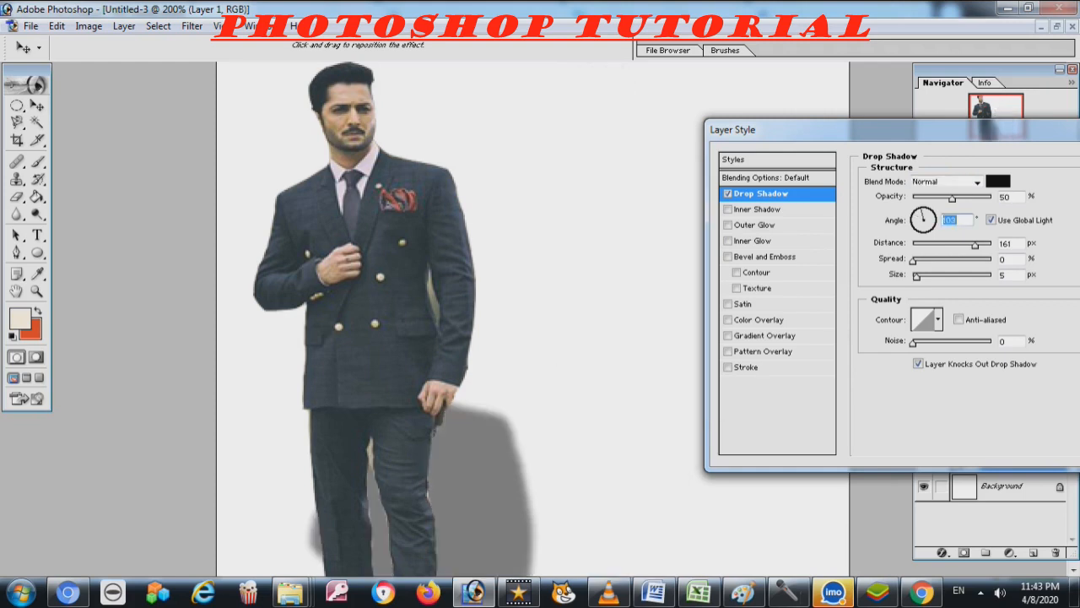
pyautogui.moveTo(921, 212)
pyautogui.mouseDown()
pyautogui.moveTo(913, 219)
pyautogui.moveTo(925, 229)
pyautogui.moveTo(933, 222)
pyautogui.moveTo(913, 219)
pyautogui.mouseUp()
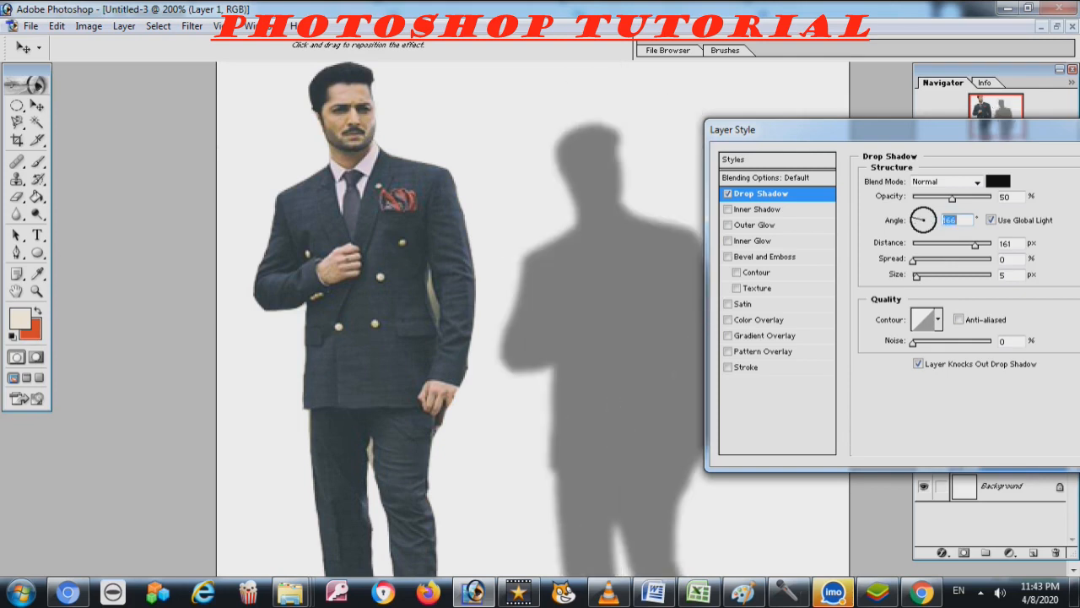
pyautogui.moveTo(976, 244)
pyautogui.mouseDown()
pyautogui.moveTo(939, 245)
pyautogui.moveTo(985, 244)
pyautogui.moveTo(975, 244)
pyautogui.mouseUp()
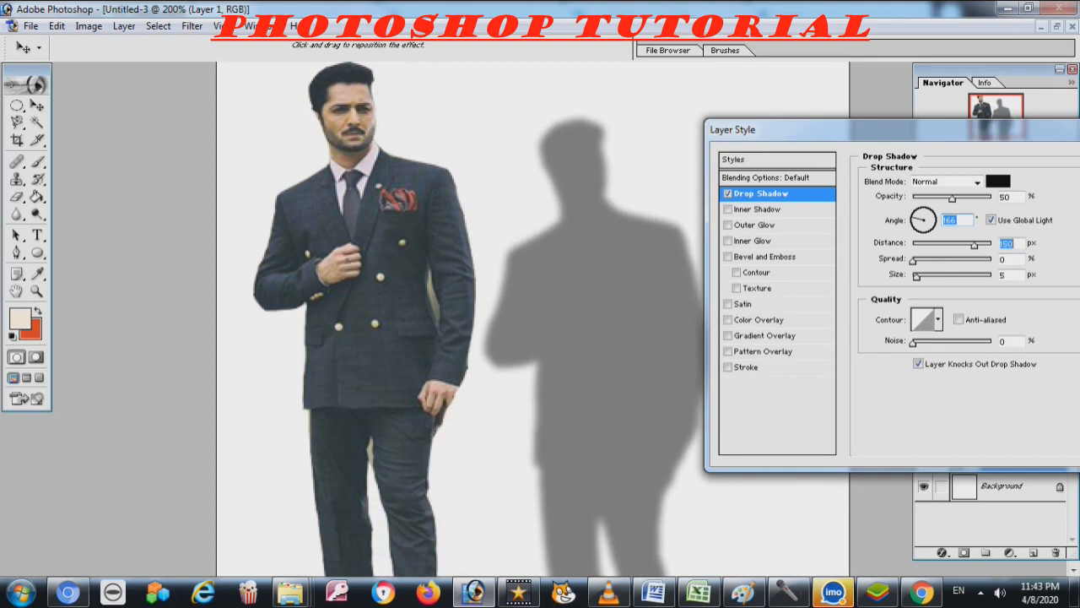
pyautogui.moveTo(913, 261)
pyautogui.mouseDown()
pyautogui.moveTo(961, 261)
pyautogui.moveTo(934, 261)
pyautogui.mouseUp()
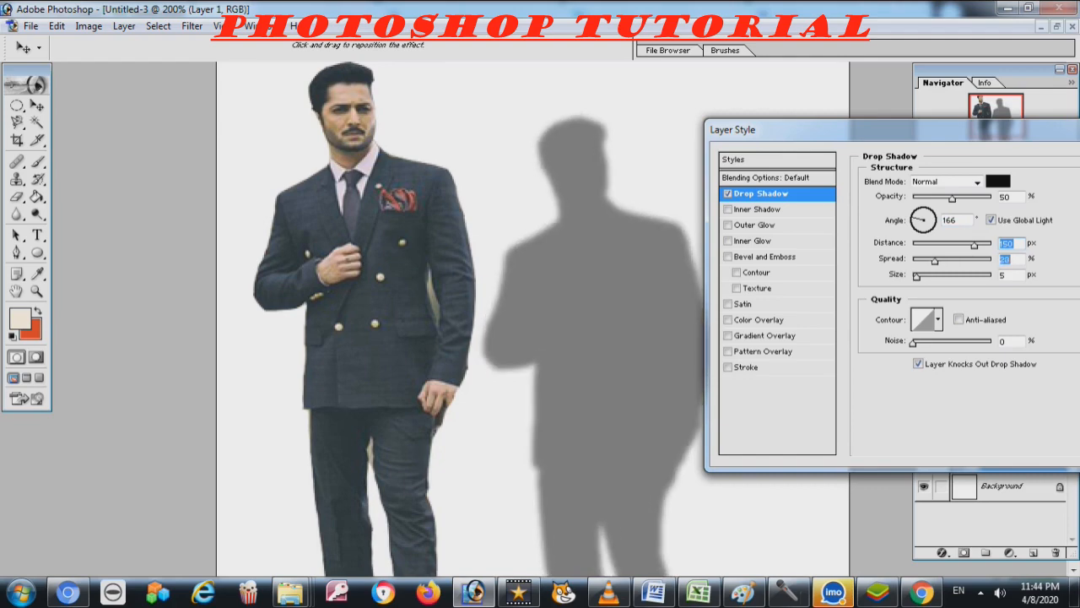
# - Add 4% noise to the drop shadow and apply the layer style to the man's layer
pyautogui.press('Return')
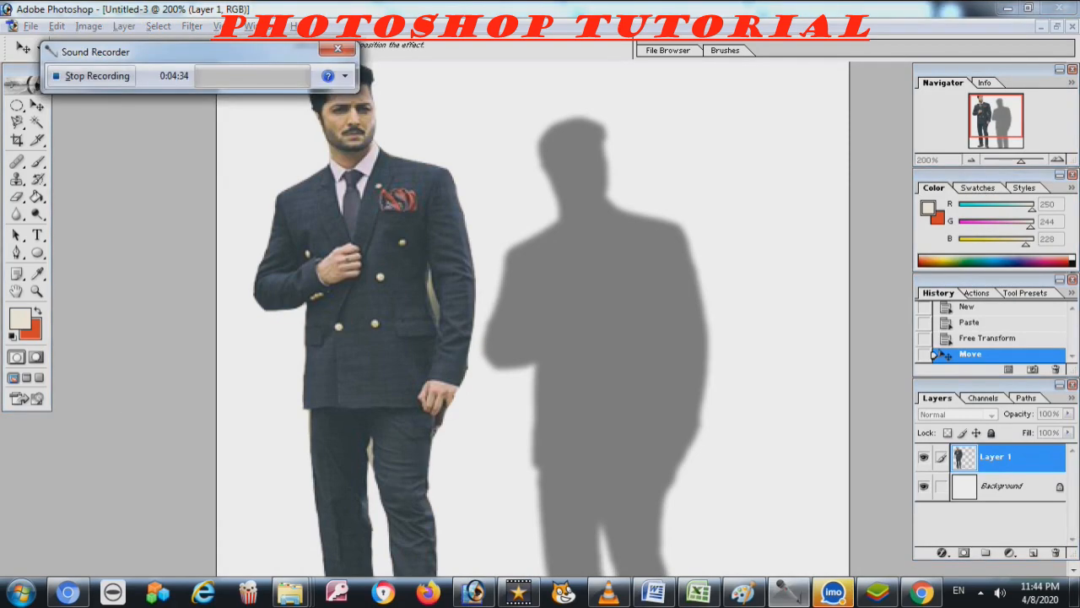
pyautogui.hotkey('alt', 'Tab')
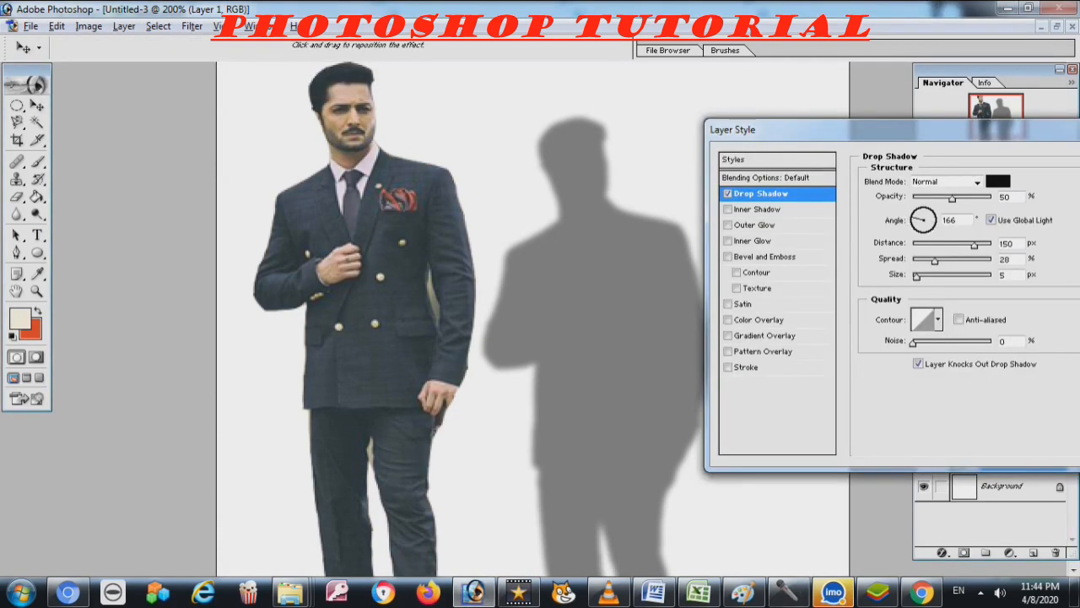
pyautogui.moveTo(878, 130); pyautogui.dragTo(795, 129)
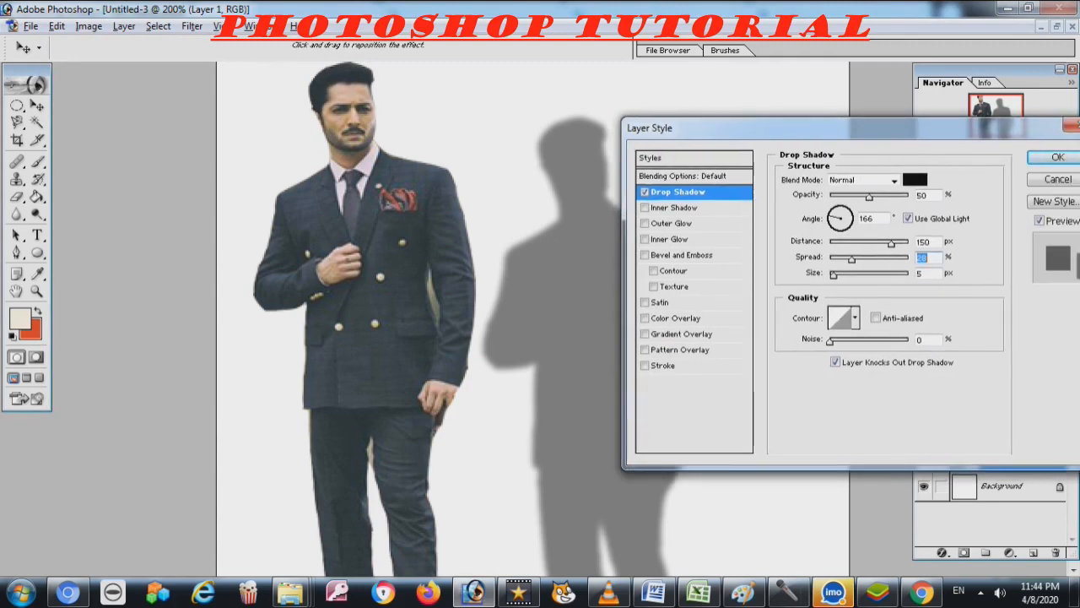
pyautogui.moveTo(834, 274)
pyautogui.mouseDown()
pyautogui.moveTo(847, 274)
pyautogui.moveTo(834, 274)
pyautogui.mouseUp()
pyautogui.moveTo(829, 341)
pyautogui.mouseDown()
pyautogui.moveTo(857, 341)
pyautogui.moveTo(834, 341)
pyautogui.mouseUp()
pyautogui.moveTo(675, 128); pyautogui.dragTo(524, 99)
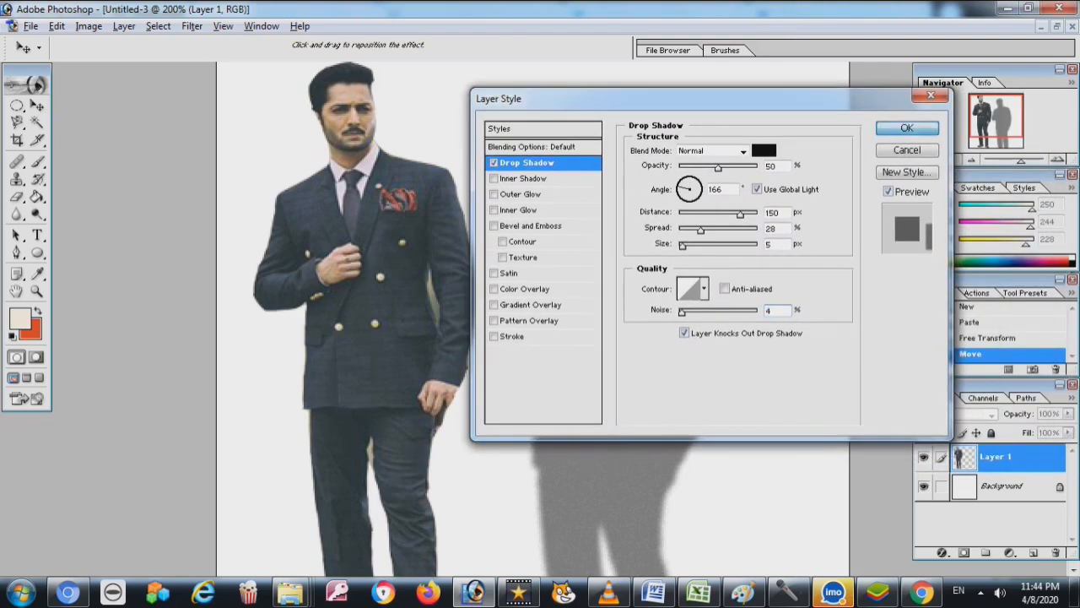
pyautogui.click(907, 127)
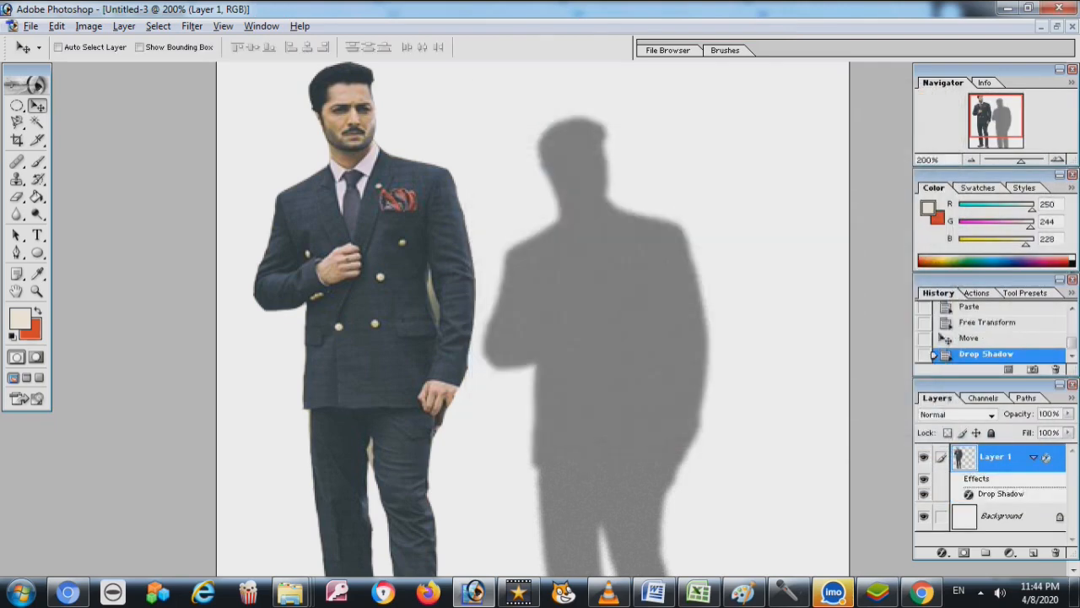
# - Reopen Layer 1's blending options and try blending interior effects as a group, leaving the option off
pyautogui.rightClick(1000, 462)
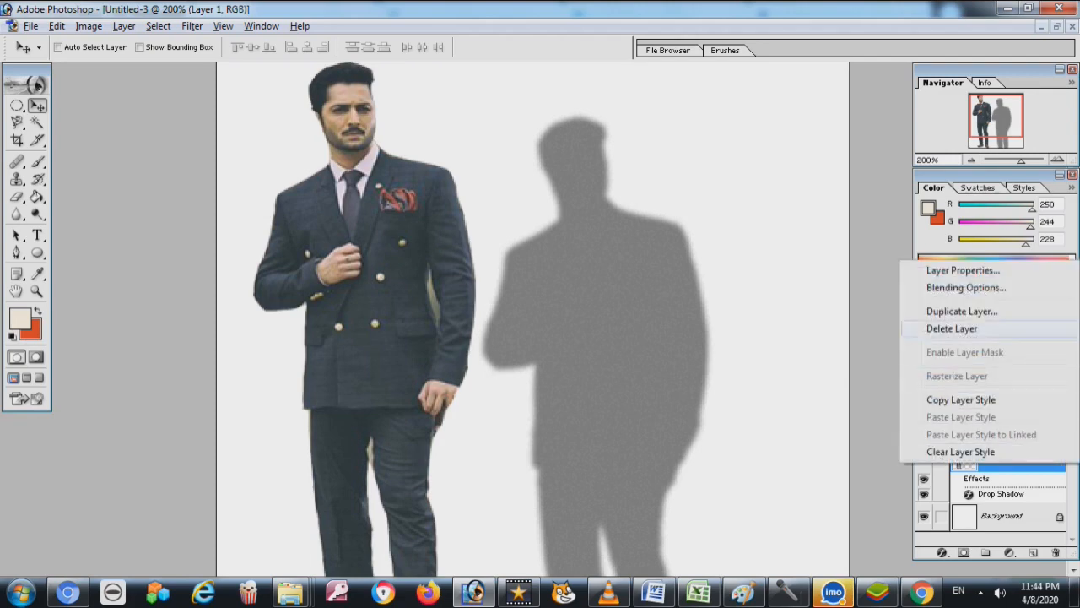
pyautogui.click(967, 288)
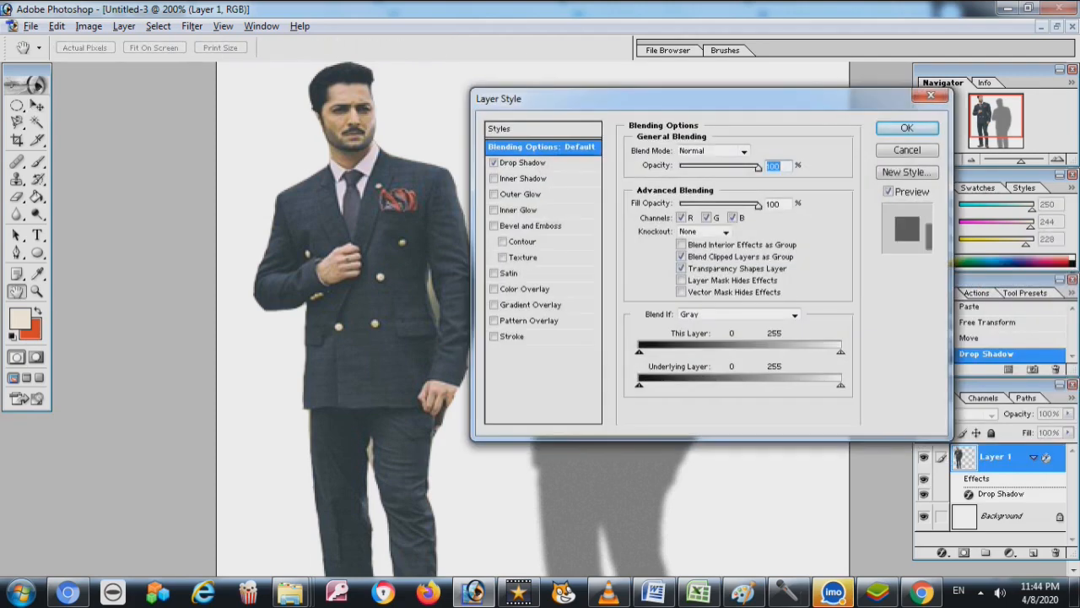
pyautogui.moveTo(540, 99); pyautogui.dragTo(692, 111)
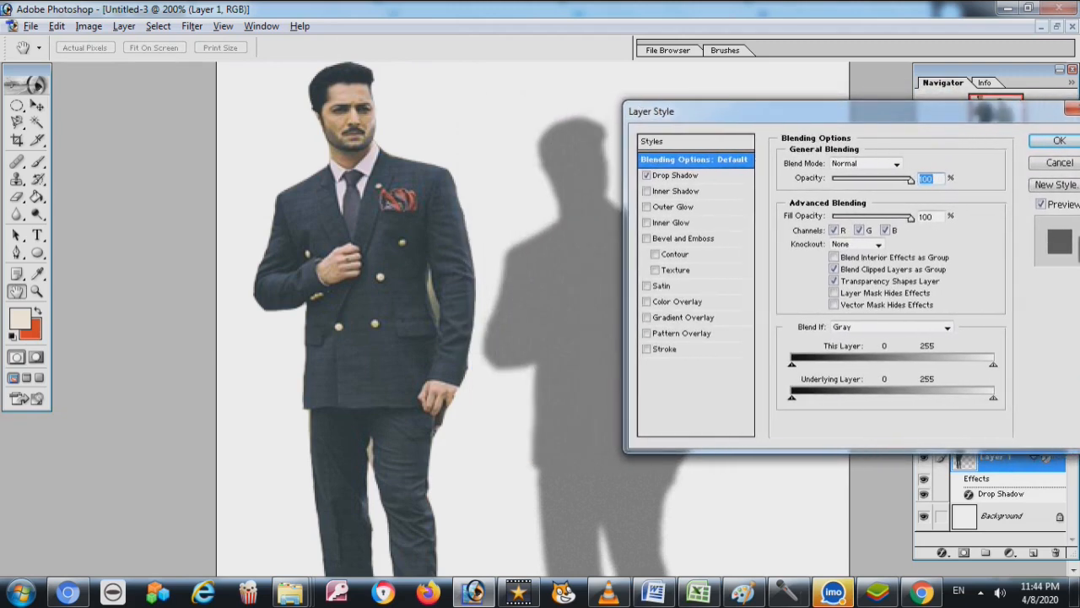
pyautogui.click(834, 257)
pyautogui.click(833, 257)
pyautogui.moveTo(717, 111); pyautogui.dragTo(694, 114)
# - Try the Red and Green channels for Layer 1's Blend If setting, restore Gray and close the blending options
pyautogui.click(924, 329)
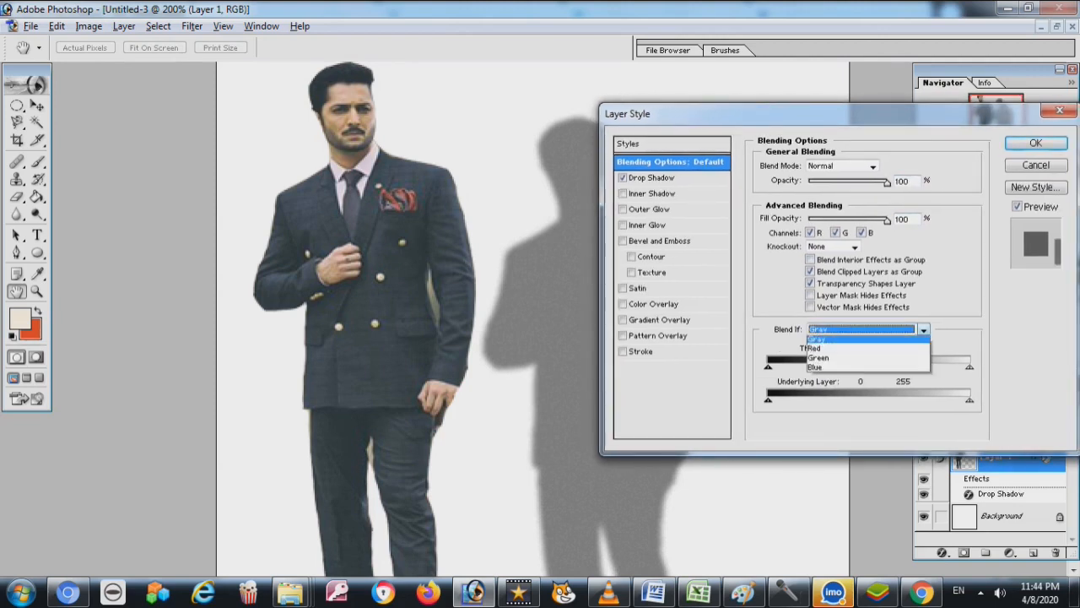
pyautogui.click(860, 346)
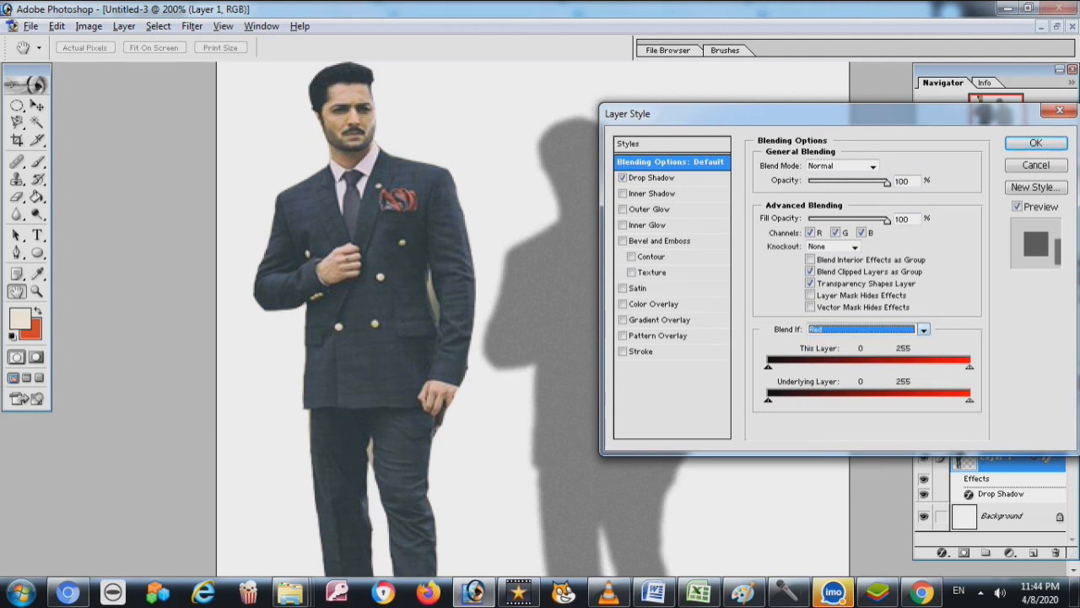
pyautogui.click(923, 329)
pyautogui.click(844, 359)
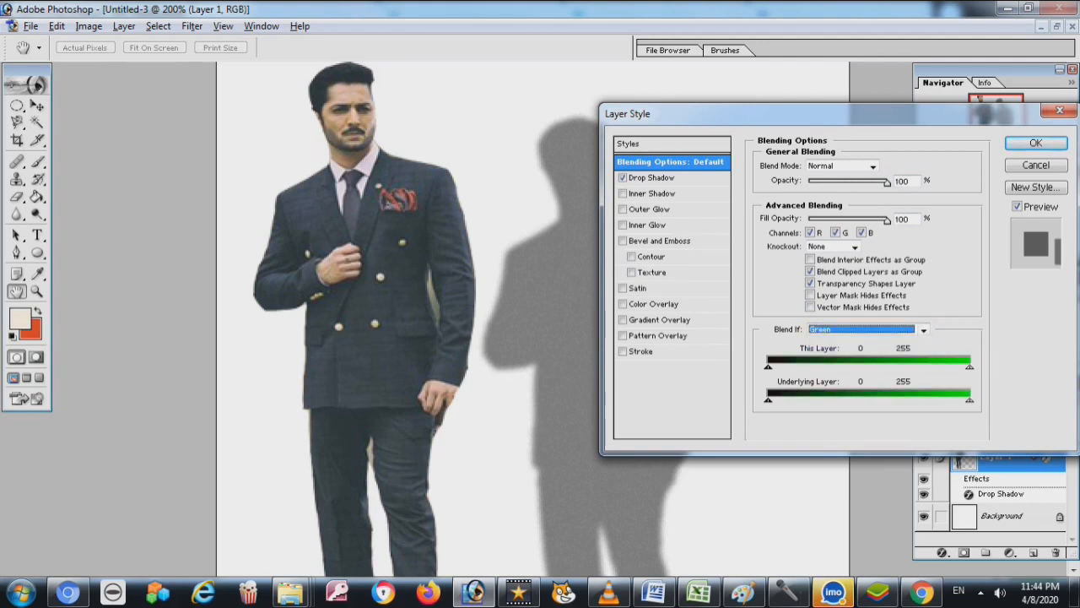
pyautogui.click(923, 329)
pyautogui.click(923, 329)
pyautogui.click(924, 330)
pyautogui.click(844, 341)
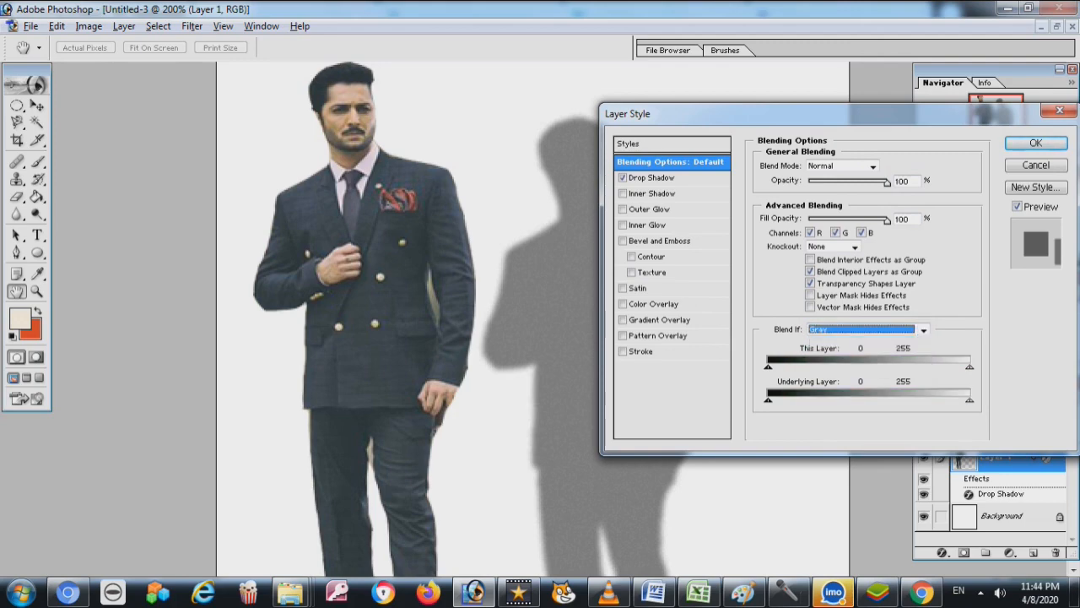
pyautogui.press('Return')
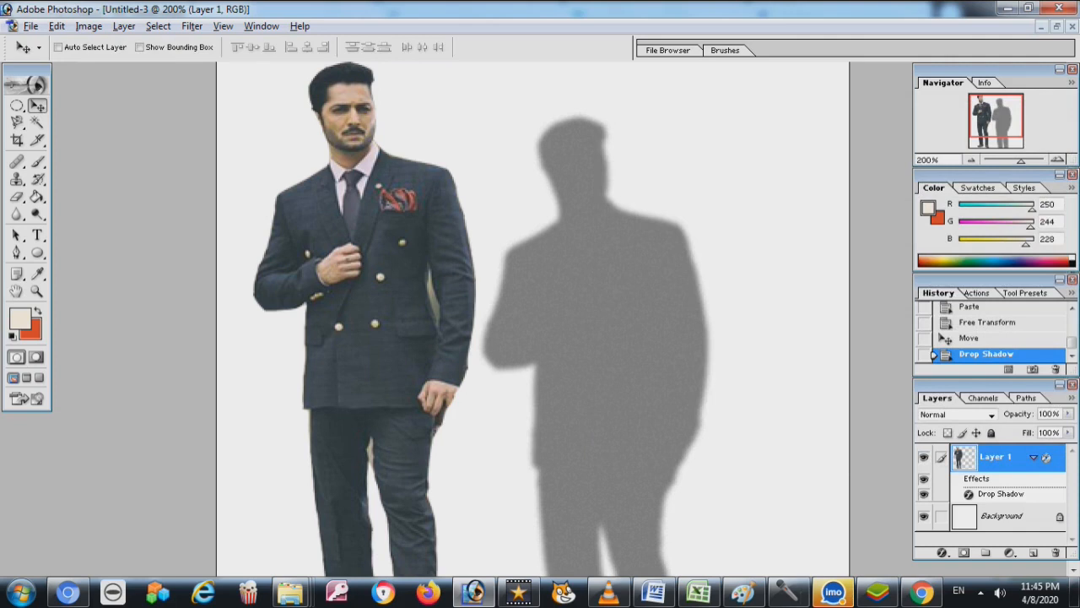
# - Move the man's layer slightly up and to the left on the canvas
pyautogui.moveTo(379, 278)
pyautogui.mouseDown()
pyautogui.moveTo(407, 246)
pyautogui.moveTo(365, 263)
pyautogui.mouseUp()
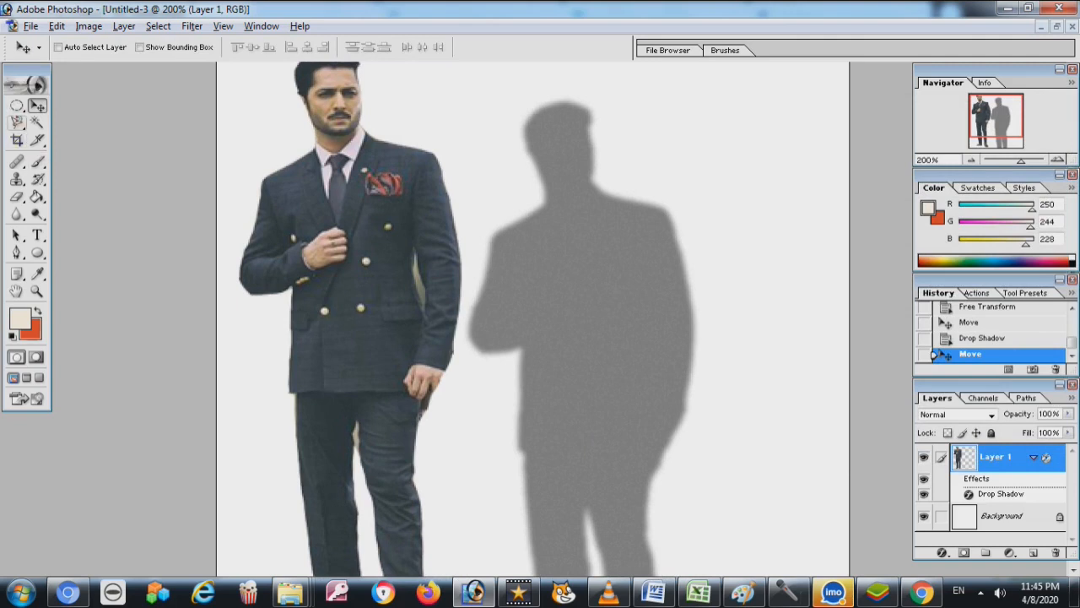
# - Try to clear the man from Layer 1 inside a rectangular marquee drawn around his whole figure, and undo it
pyautogui.click(17, 122)
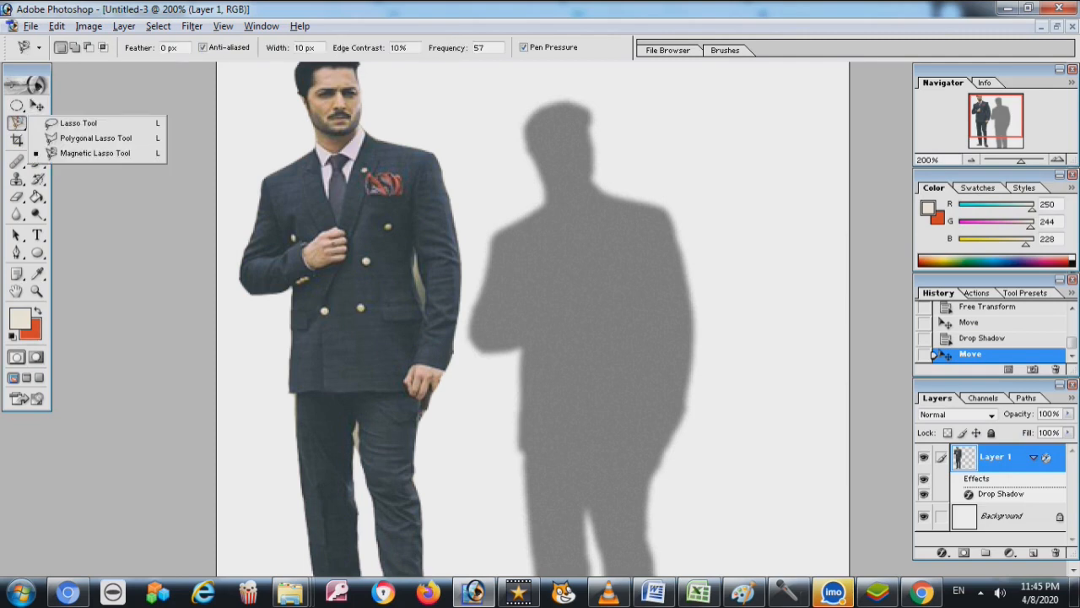
pyautogui.click(16, 105)
pyautogui.click(95, 107)
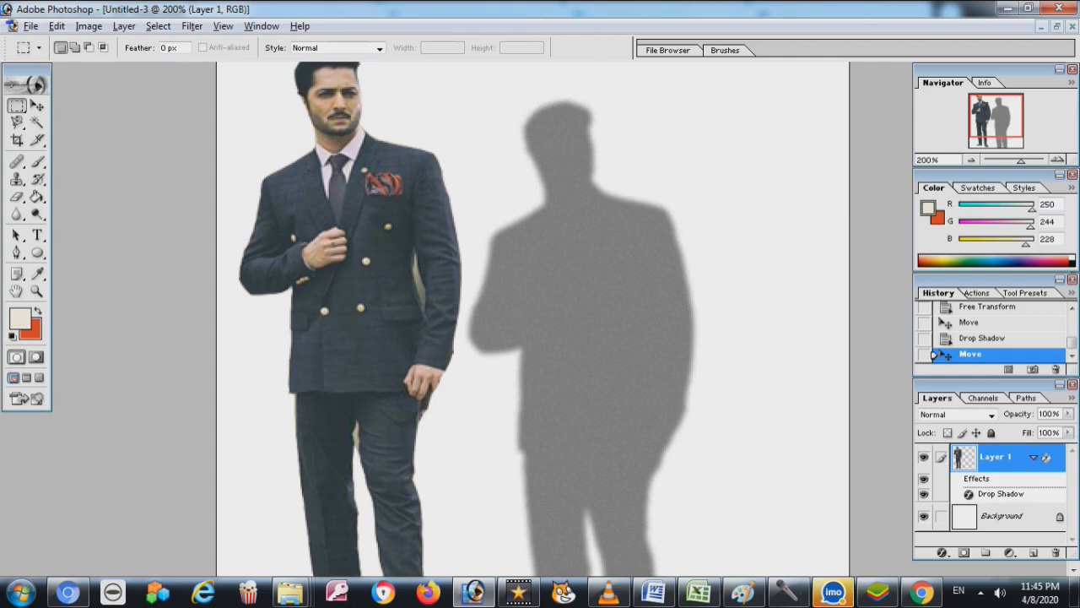
pyautogui.moveTo(217, 64); pyautogui.dragTo(462, 576)
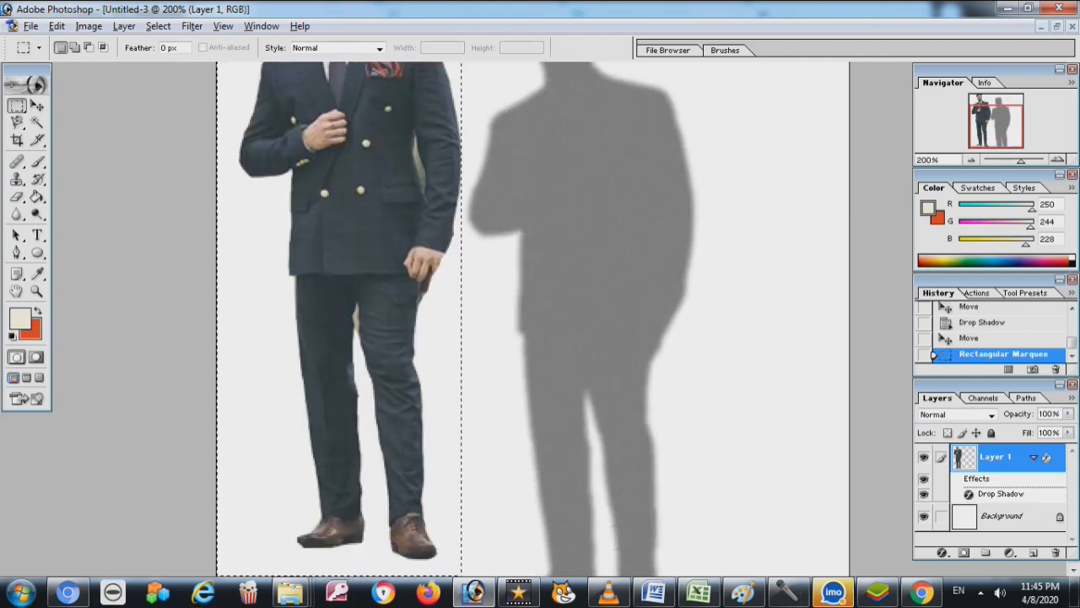
pyautogui.press('Delete')
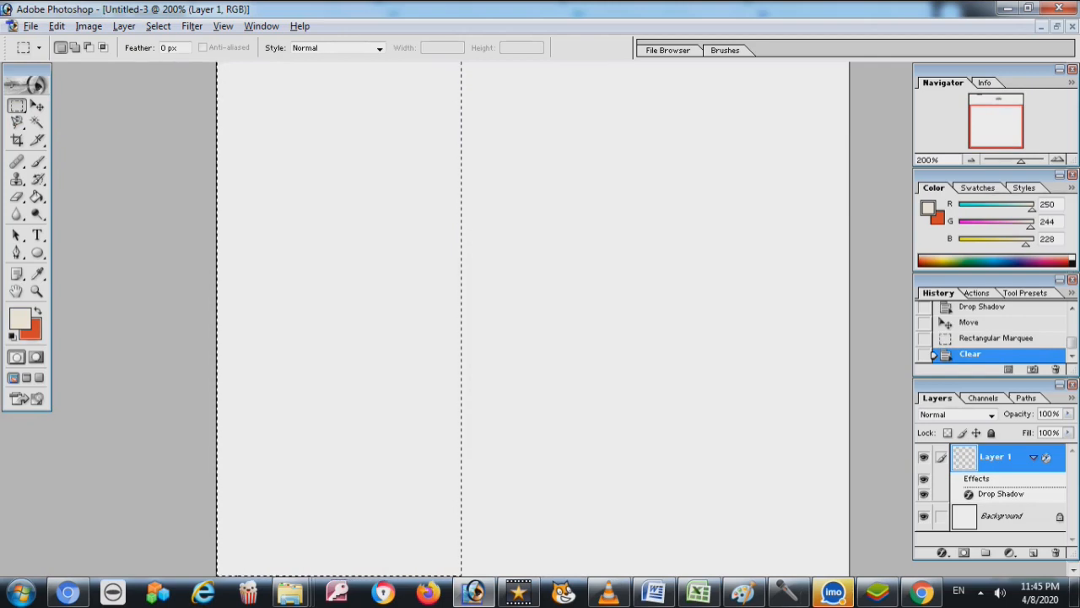
pyautogui.hotkey('ctrl', 'z')
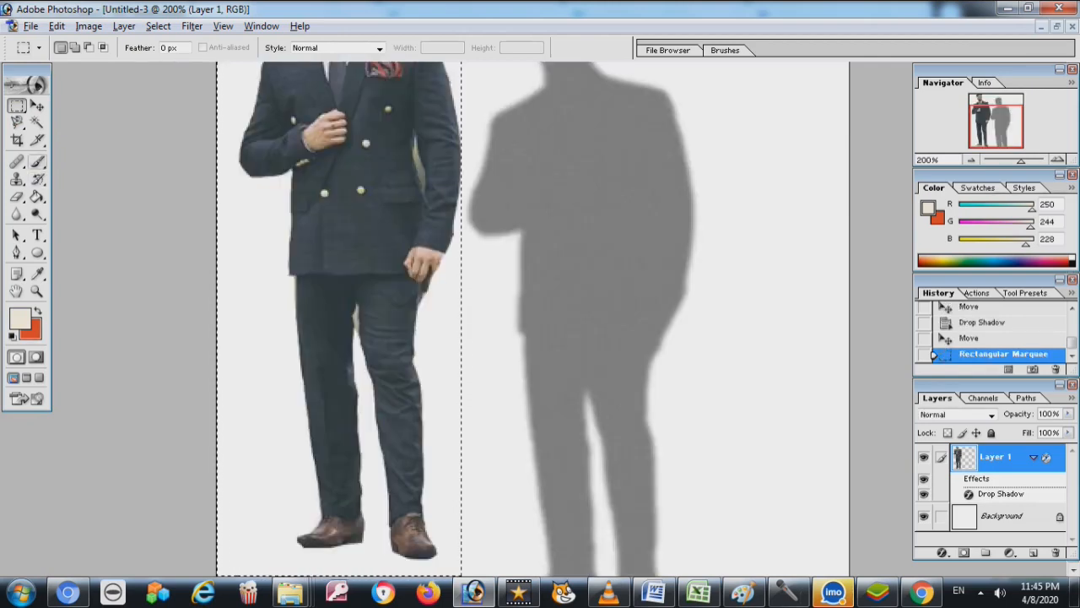
# - Try erasing part of the man with the Eraser tool and undo the stroke
pyautogui.click(17, 197)
pyautogui.moveTo(291, 293)
pyautogui.mouseDown()
pyautogui.moveTo(427, 283)
pyautogui.moveTo(407, 276)
pyautogui.moveTo(412, 289)
pyautogui.moveTo(426, 221)
pyautogui.moveTo(410, 154)
pyautogui.moveTo(354, 150)
pyautogui.mouseUp()
pyautogui.hotkey('ctrl', 'z')
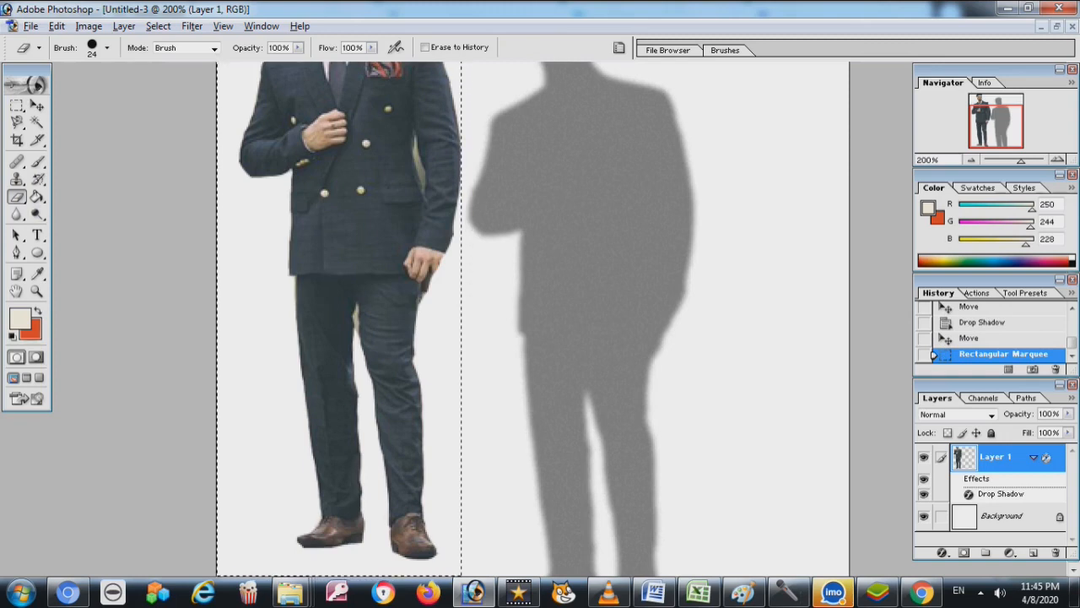
# - Drop the selection and move Layer 1 past the canvas's left edge so only the drop shadow remains on the canvas
pyautogui.scroll(3, 338, 321)
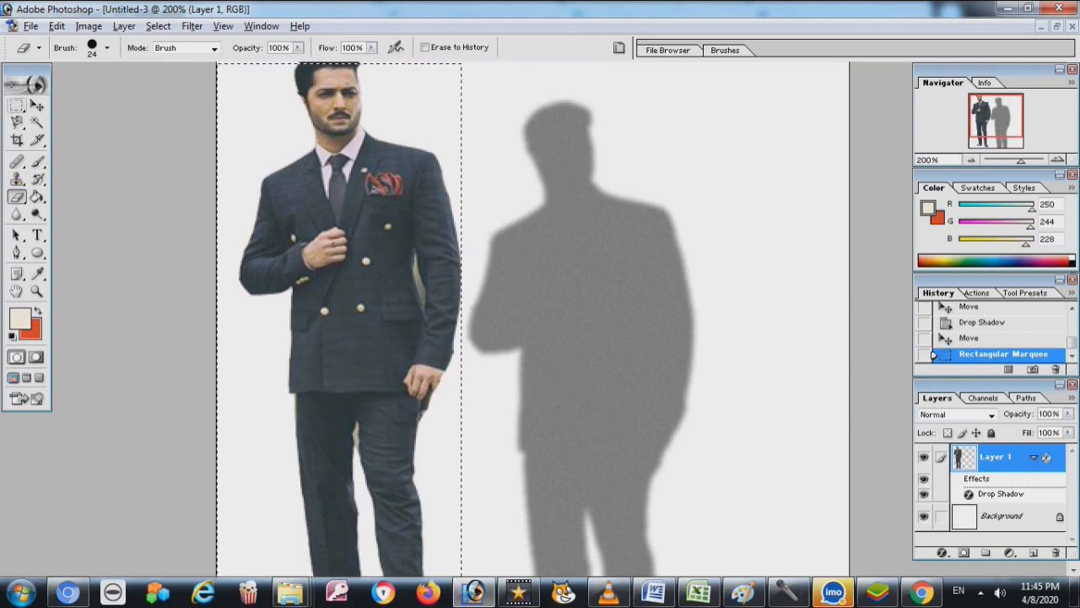
pyautogui.click(37, 105)
pyautogui.hotkey('ctrl', 'd')
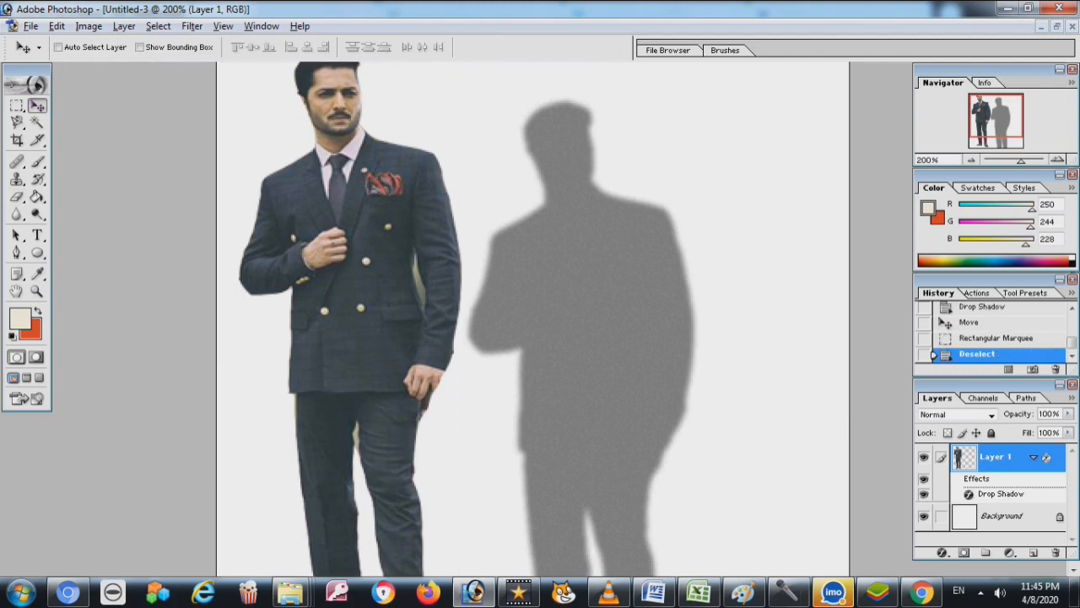
pyautogui.moveTo(523, 287); pyautogui.dragTo(278, 242)
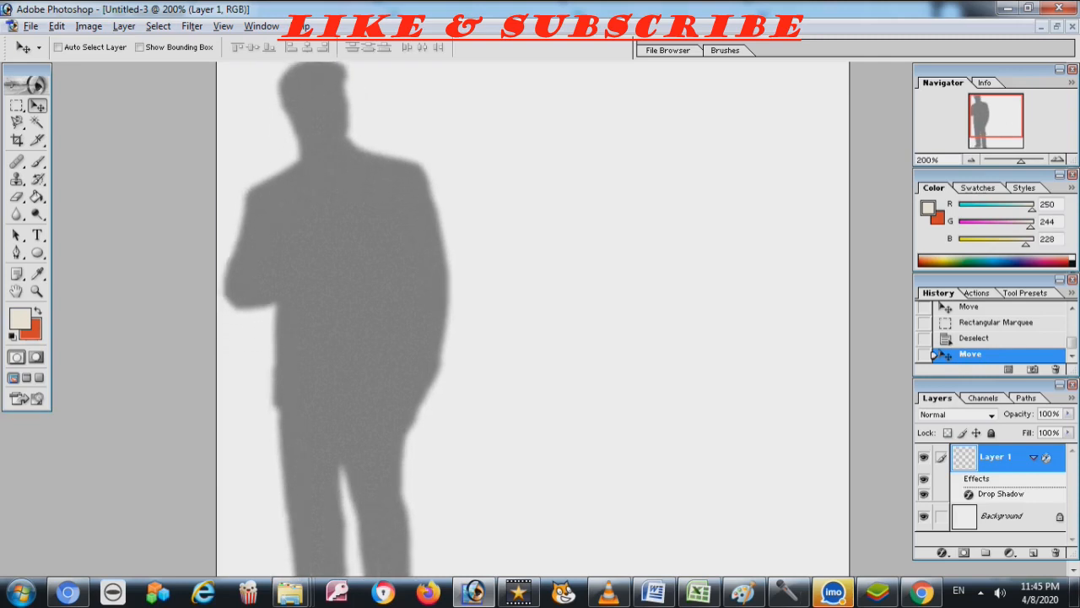
# - Start saving the image as a JPEG copy in the PHOTOSHOP folder and select the end of its file name for editing
pyautogui.click(31, 26)
pyautogui.click(59, 168)
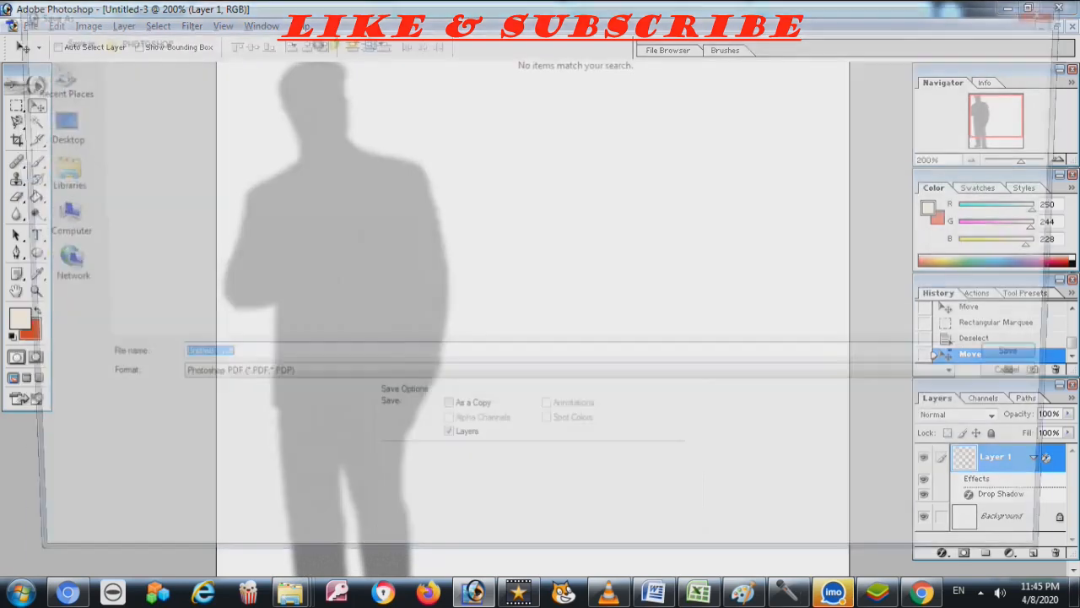
pyautogui.click(572, 380)
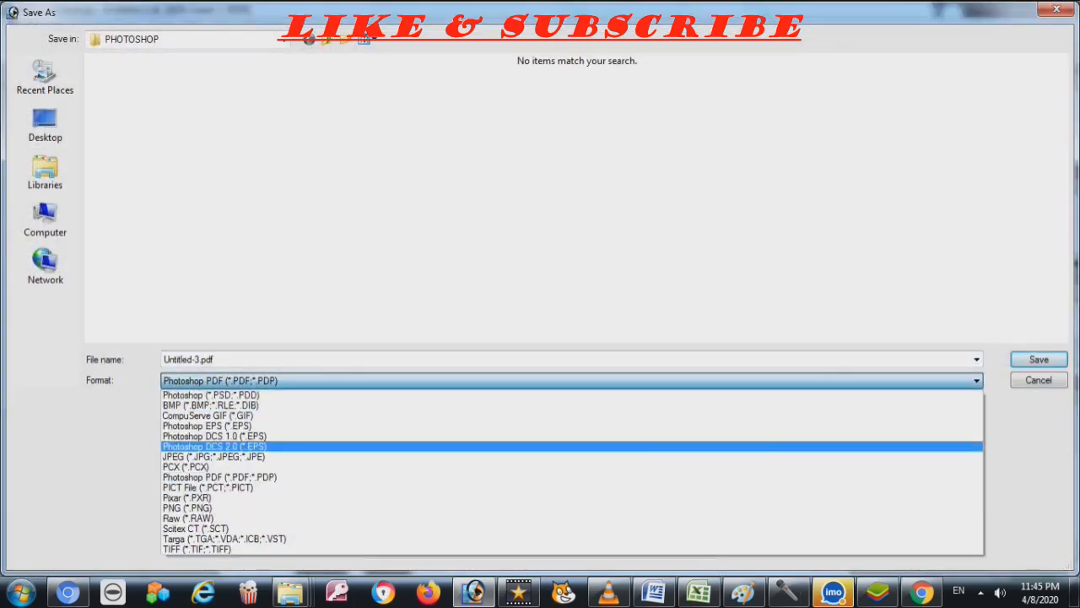
pyautogui.click(572, 455)
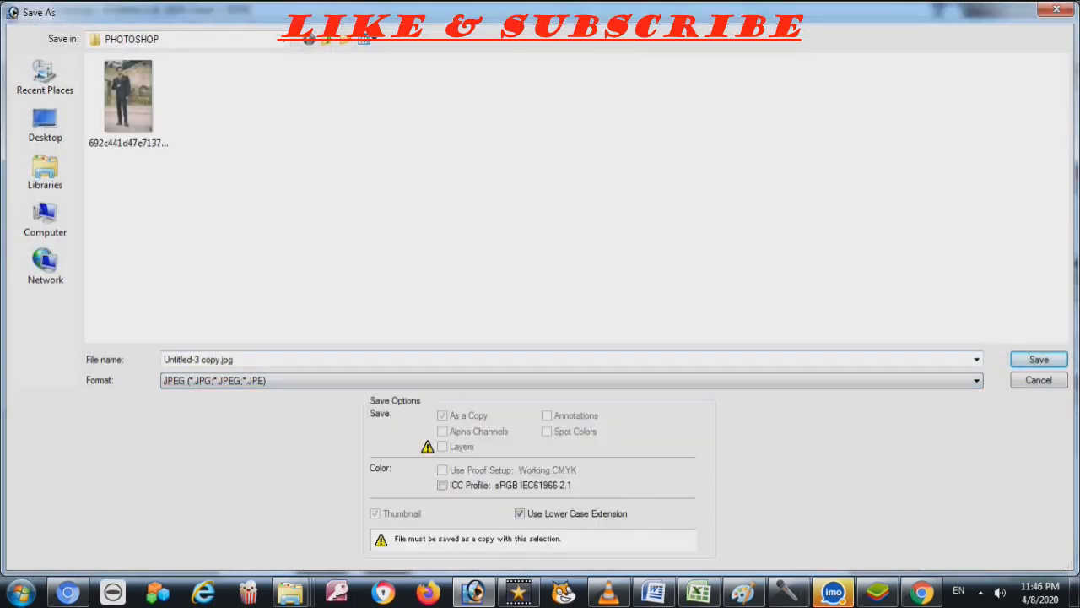
pyautogui.click(572, 381)
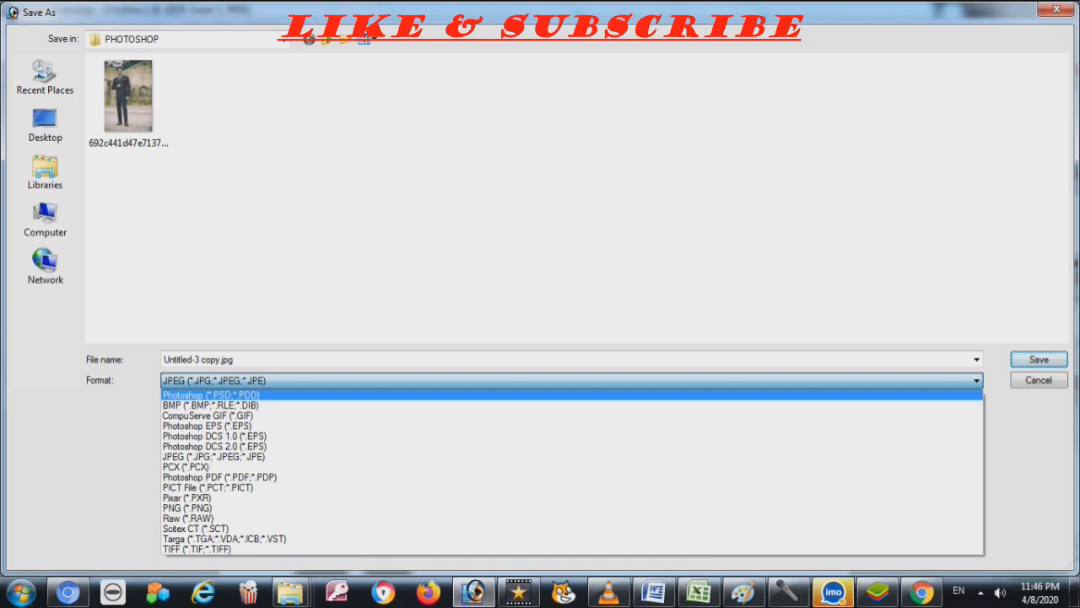
pyautogui.click(338, 360)
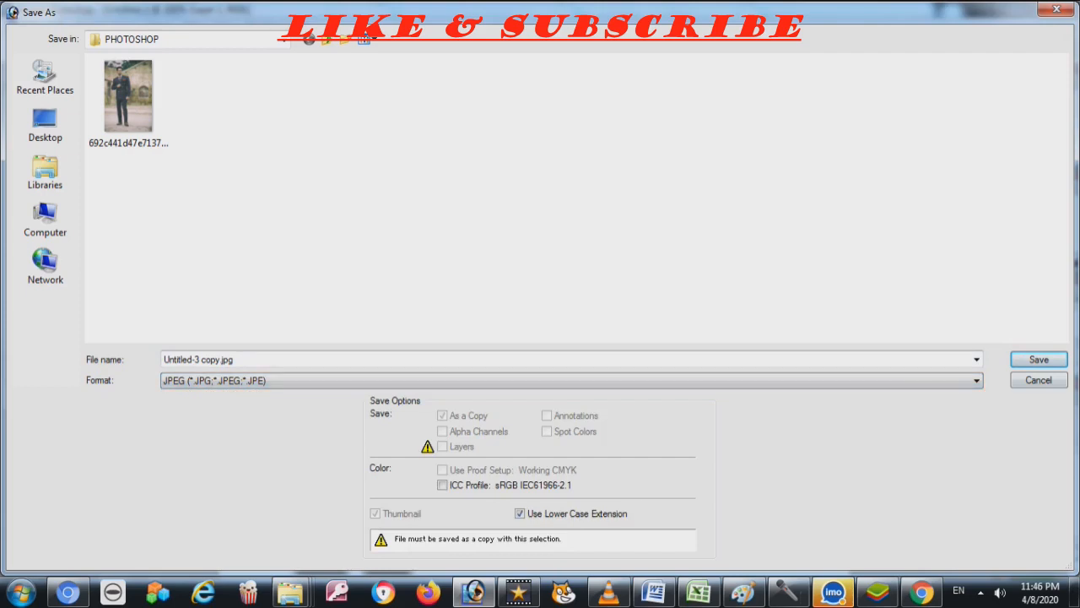
pyautogui.doubleClick(218, 360)
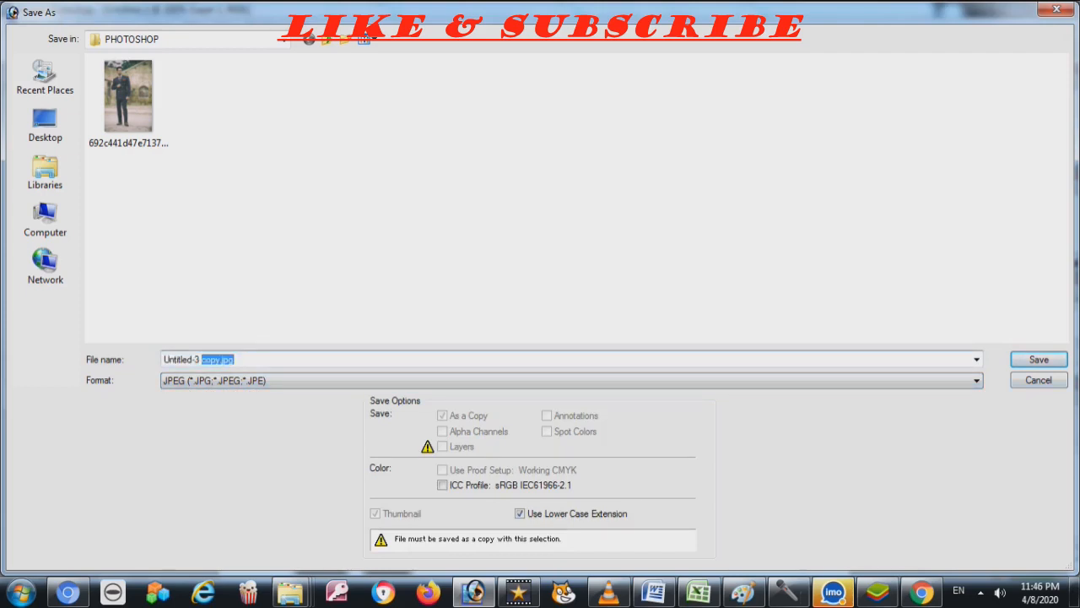